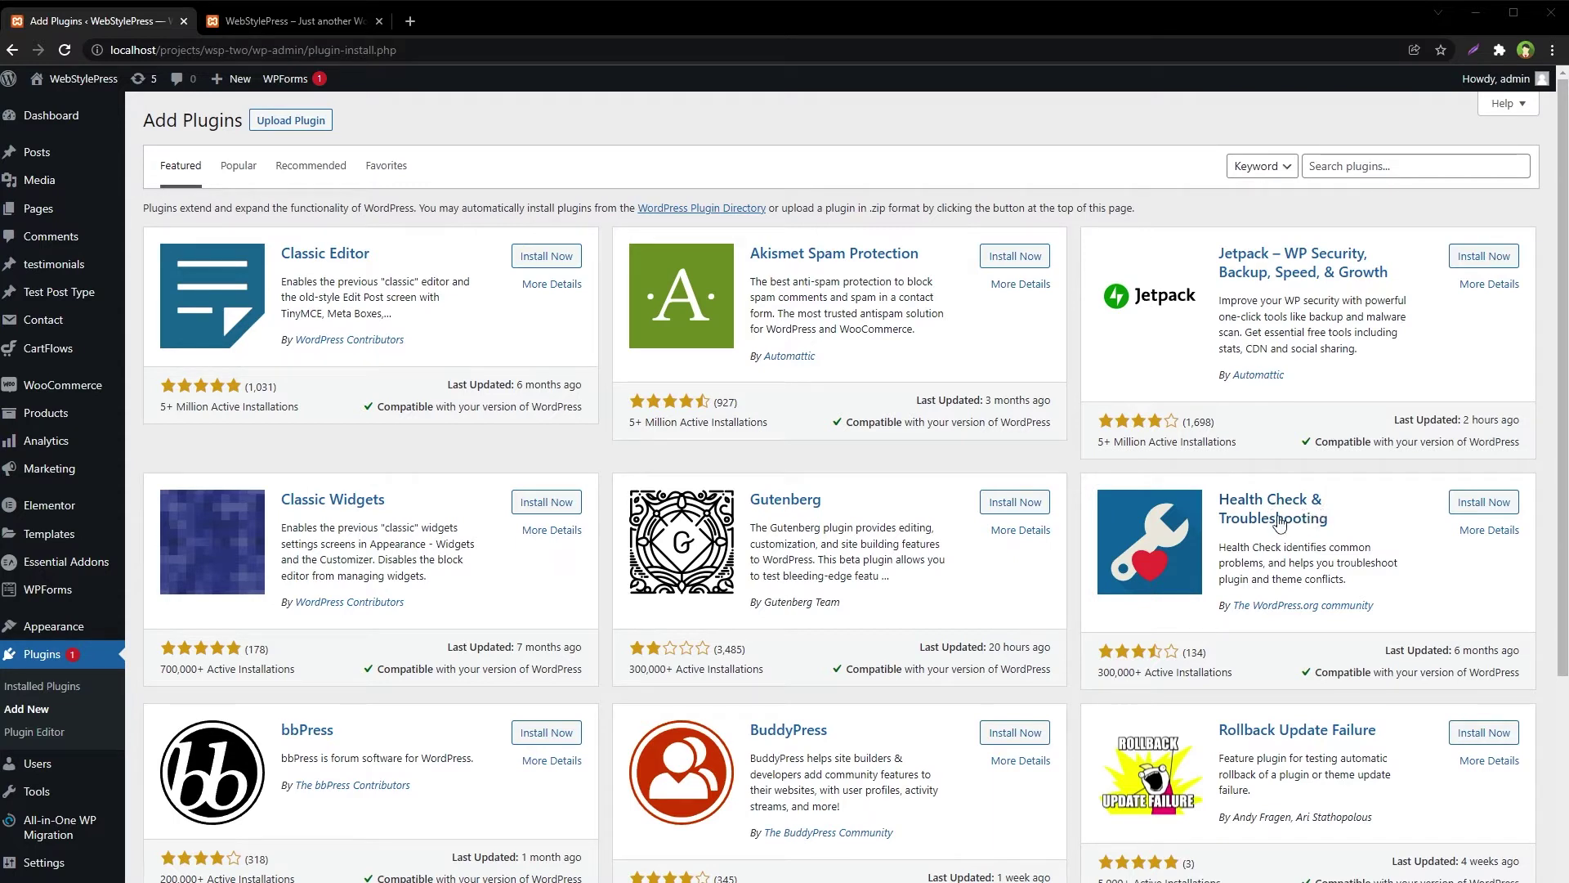
# Install and activate Health Check & Troubleshooting, then expand File integrity under Site Health Tools.
pyautogui.click(1472, 505)
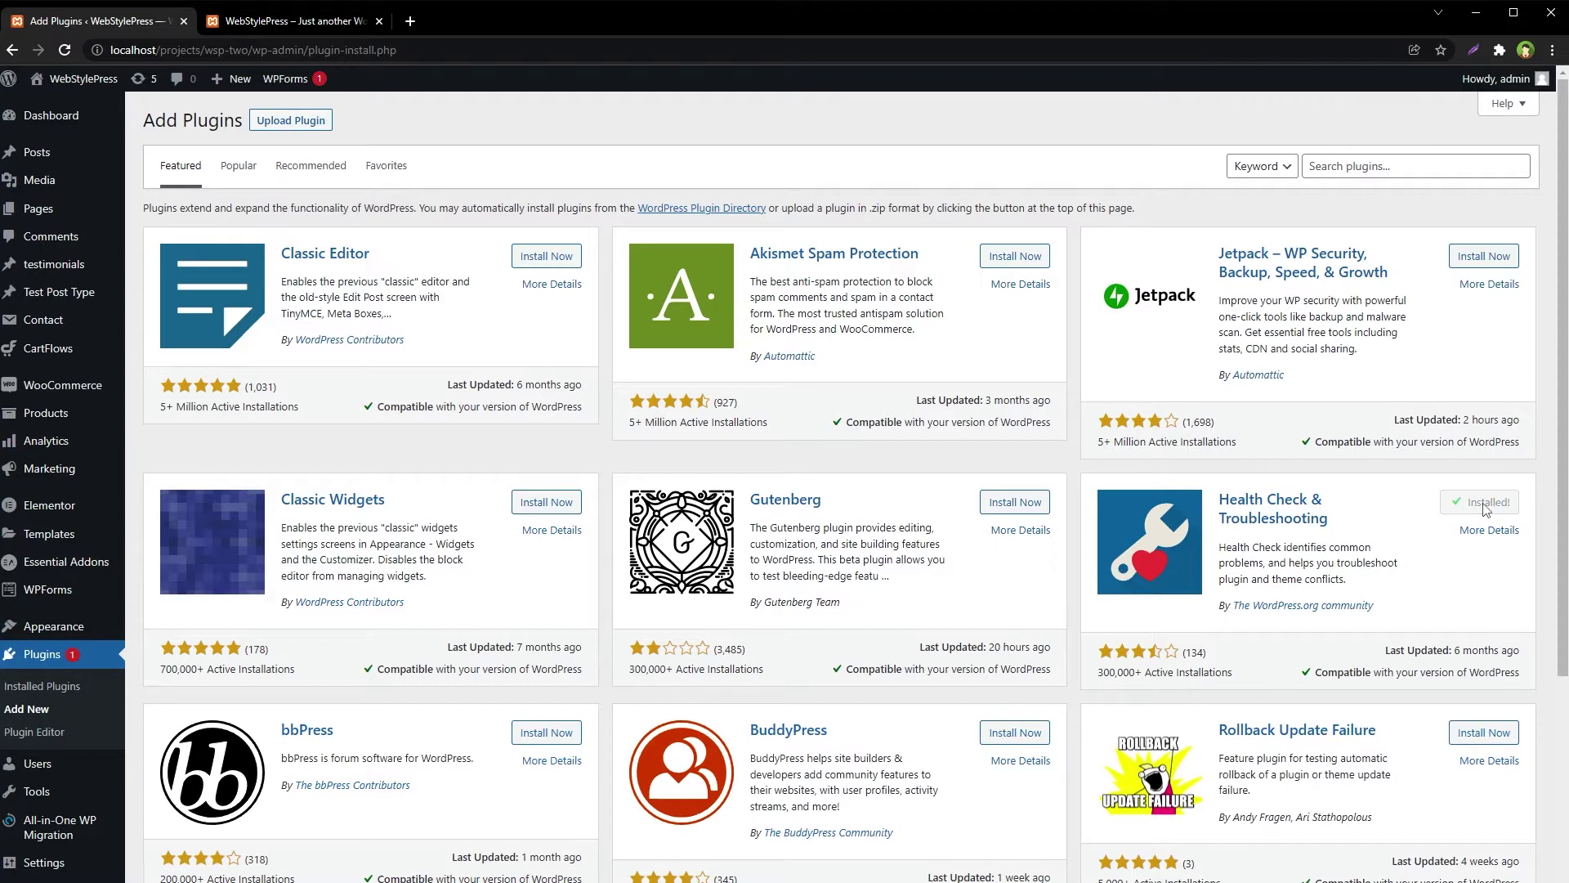
pyautogui.click(1488, 503)
pyautogui.scroll(-5, 785, 490)
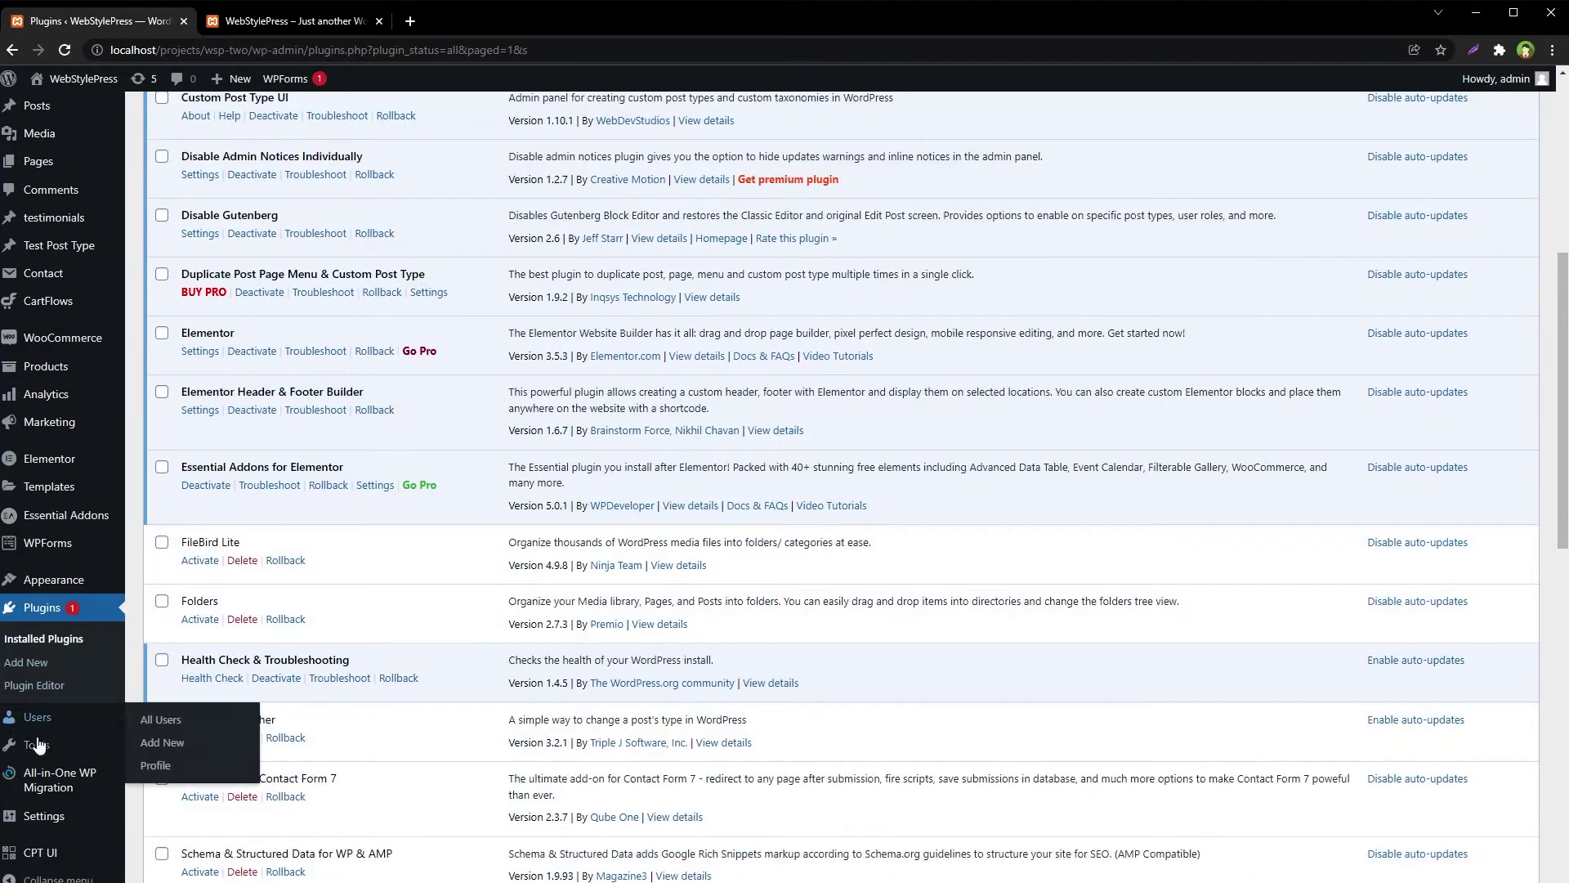
pyautogui.moveTo(37, 746)
pyautogui.click(166, 855)
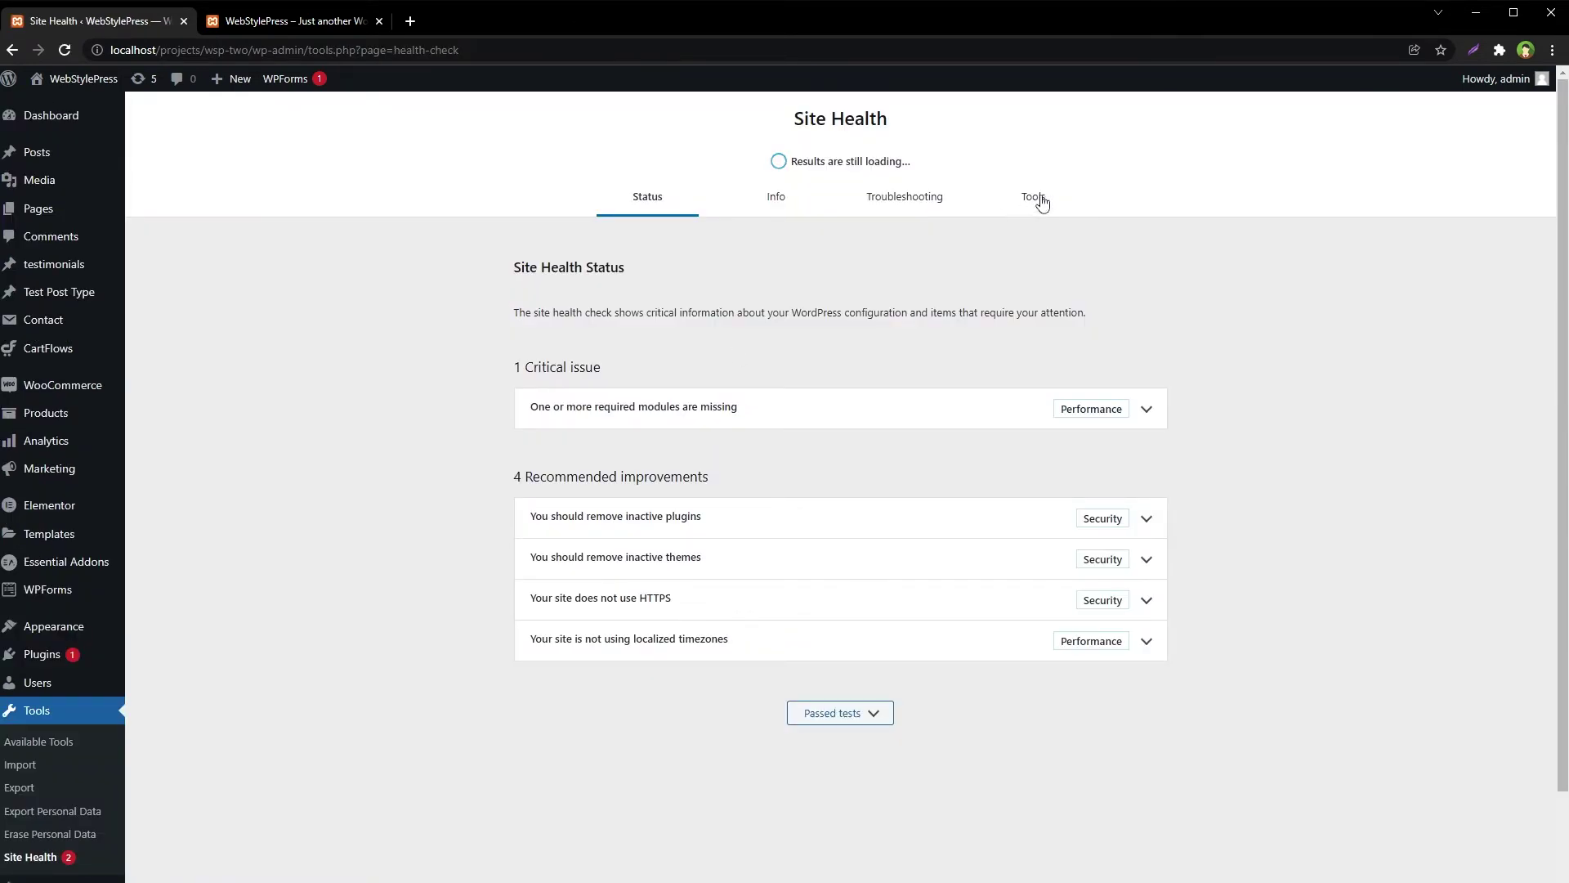
pyautogui.click(1042, 201)
pyautogui.hotkey('ctrl', '+')
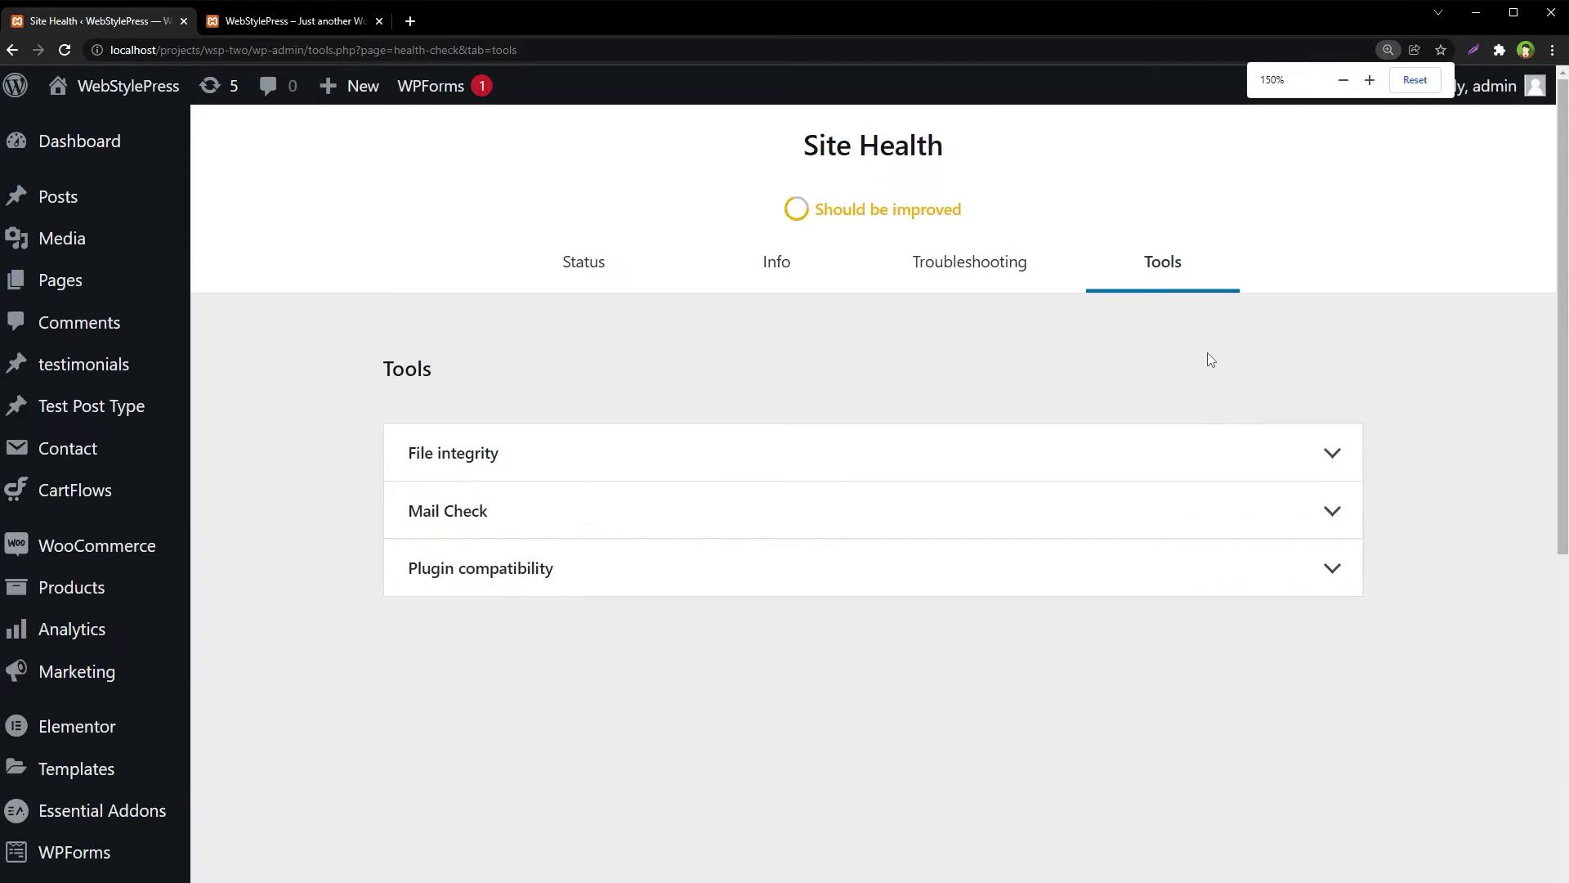
pyautogui.click(629, 466)
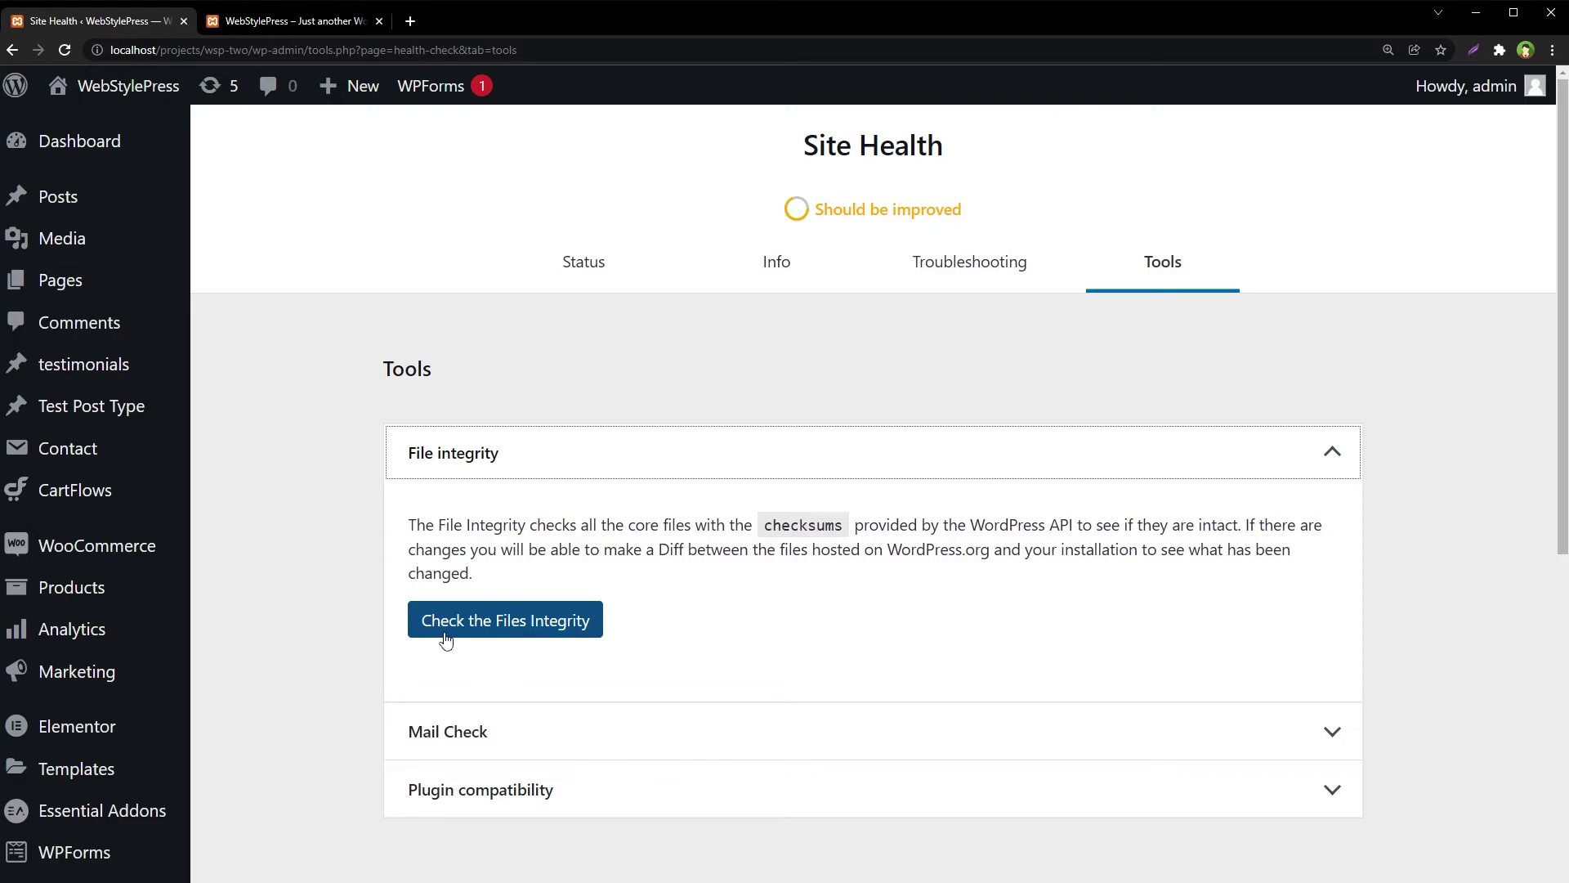
# Locate admin-bar.php inside the site's wp-includes folder in Explorer.
pyautogui.hotkey('alt', 'Tab')
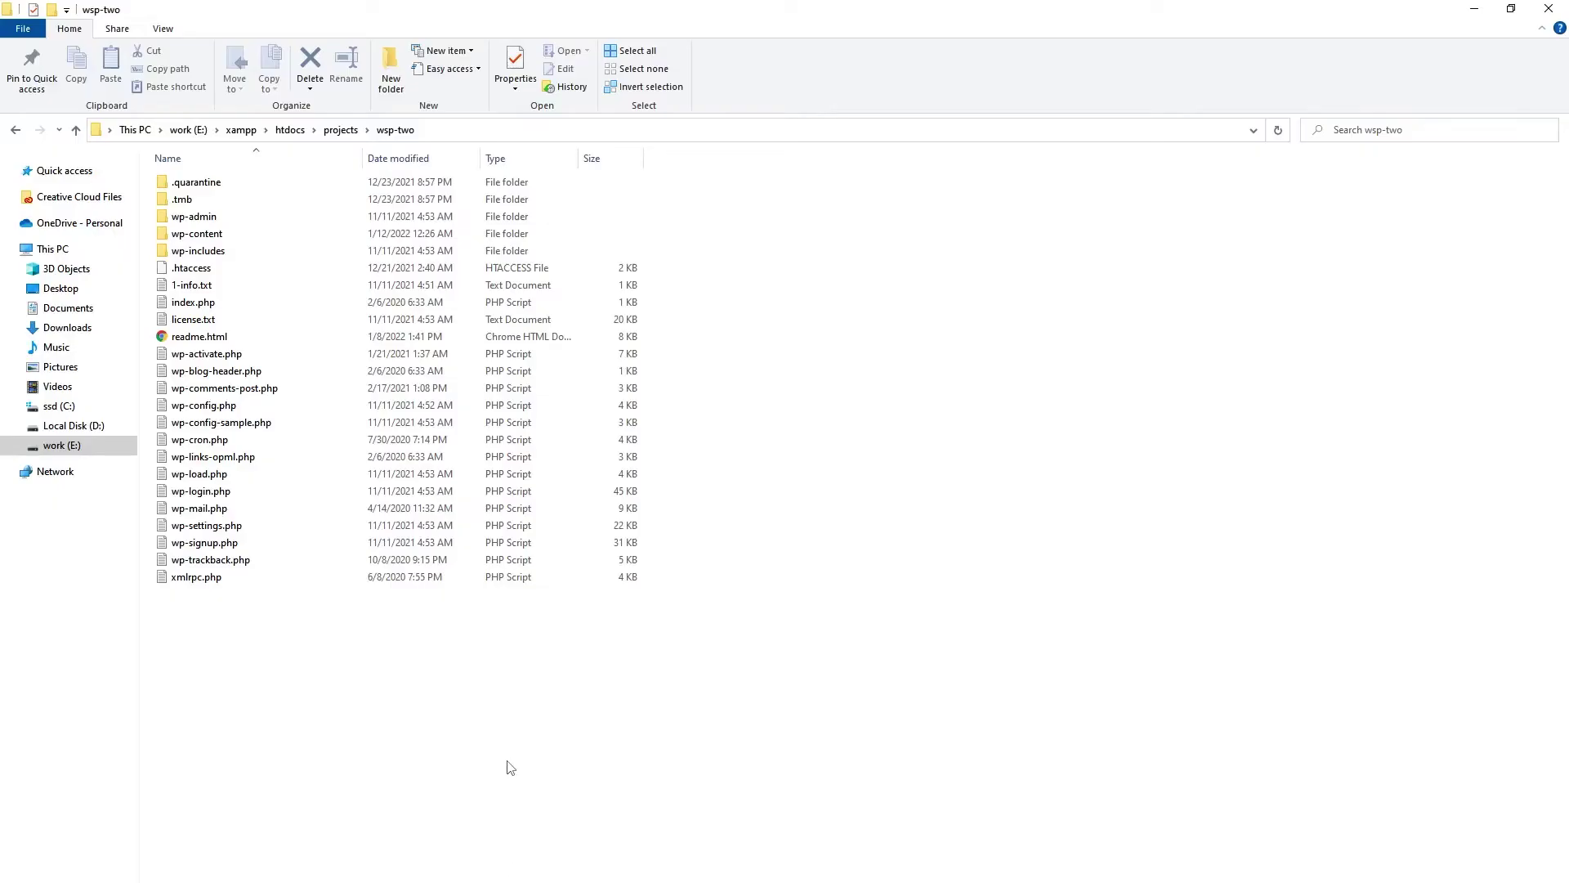
pyautogui.doubleClick(279, 251)
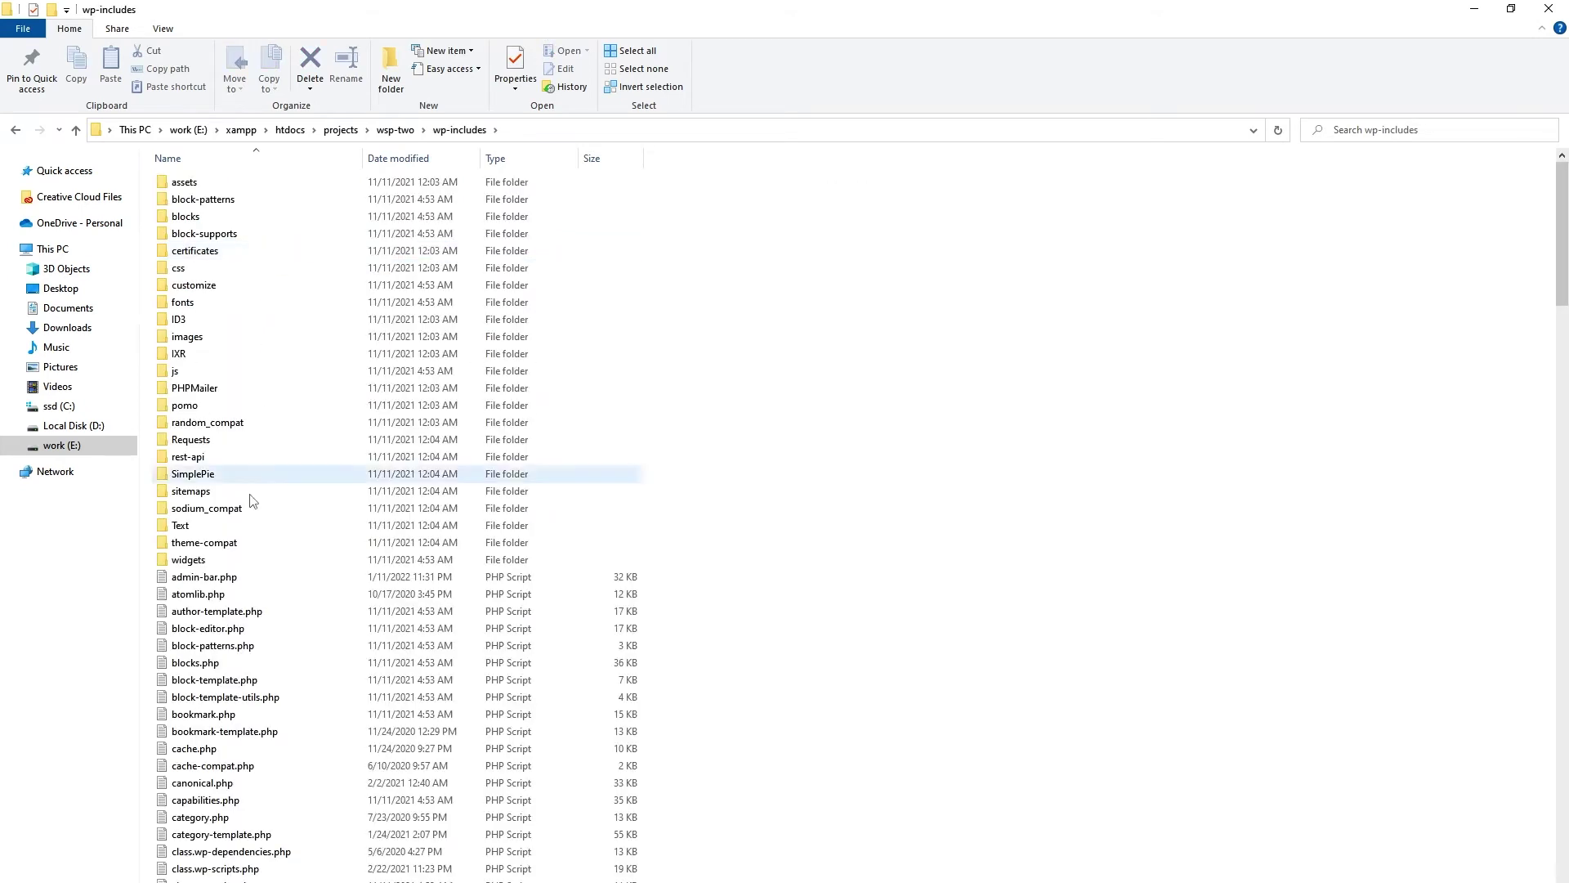
pyautogui.click(242, 583)
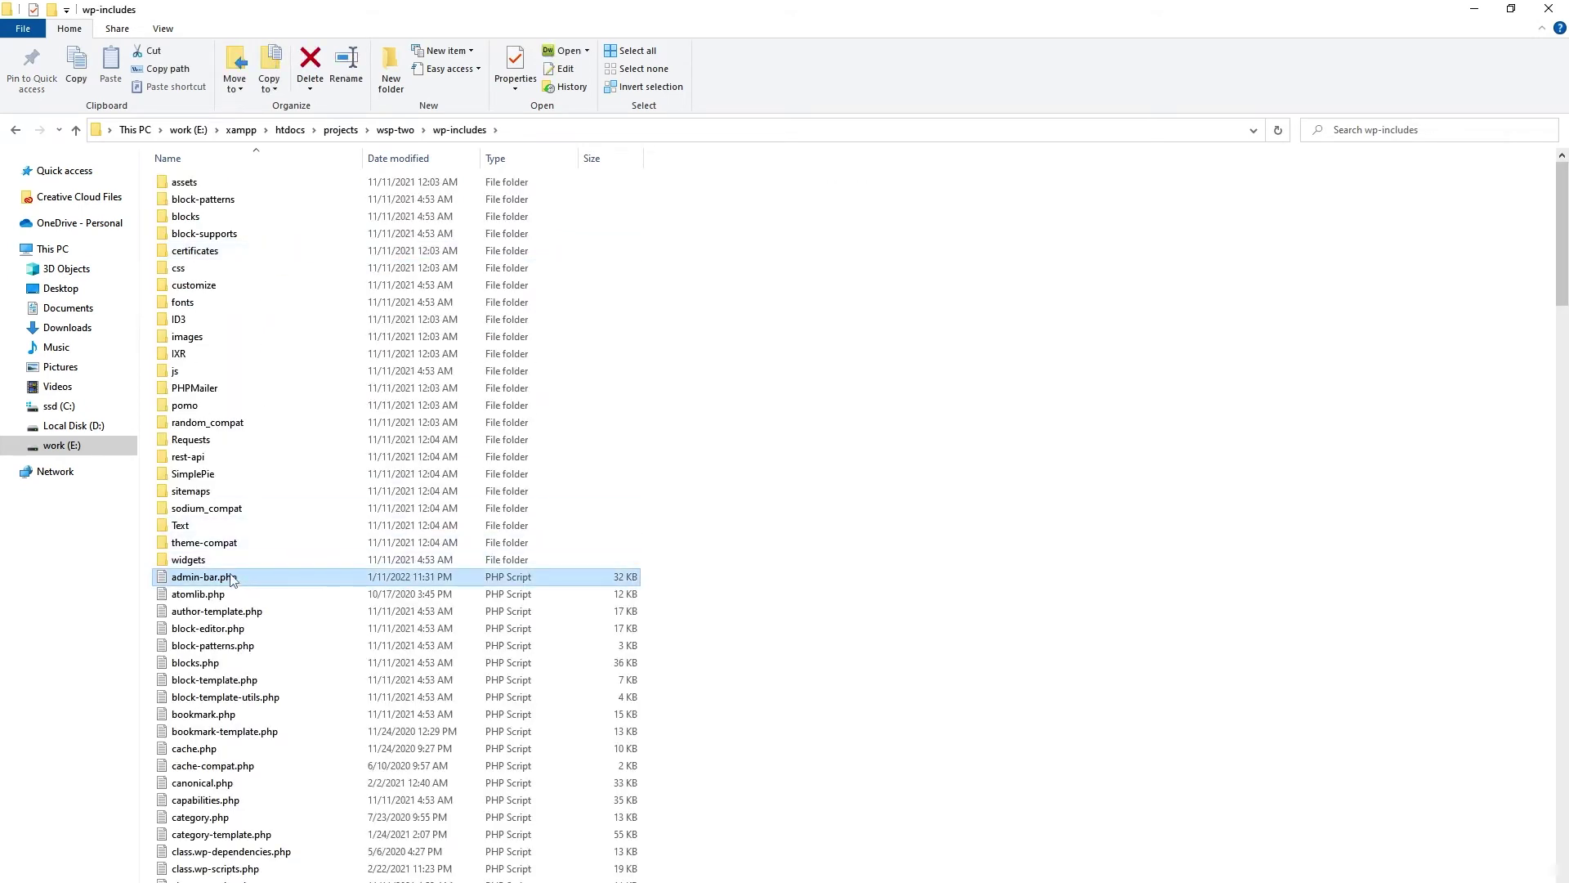
# Open admin-bar.php in VS Code at the global $wp_admin_bar line.
pyautogui.hotkey('alt', 'Tab')
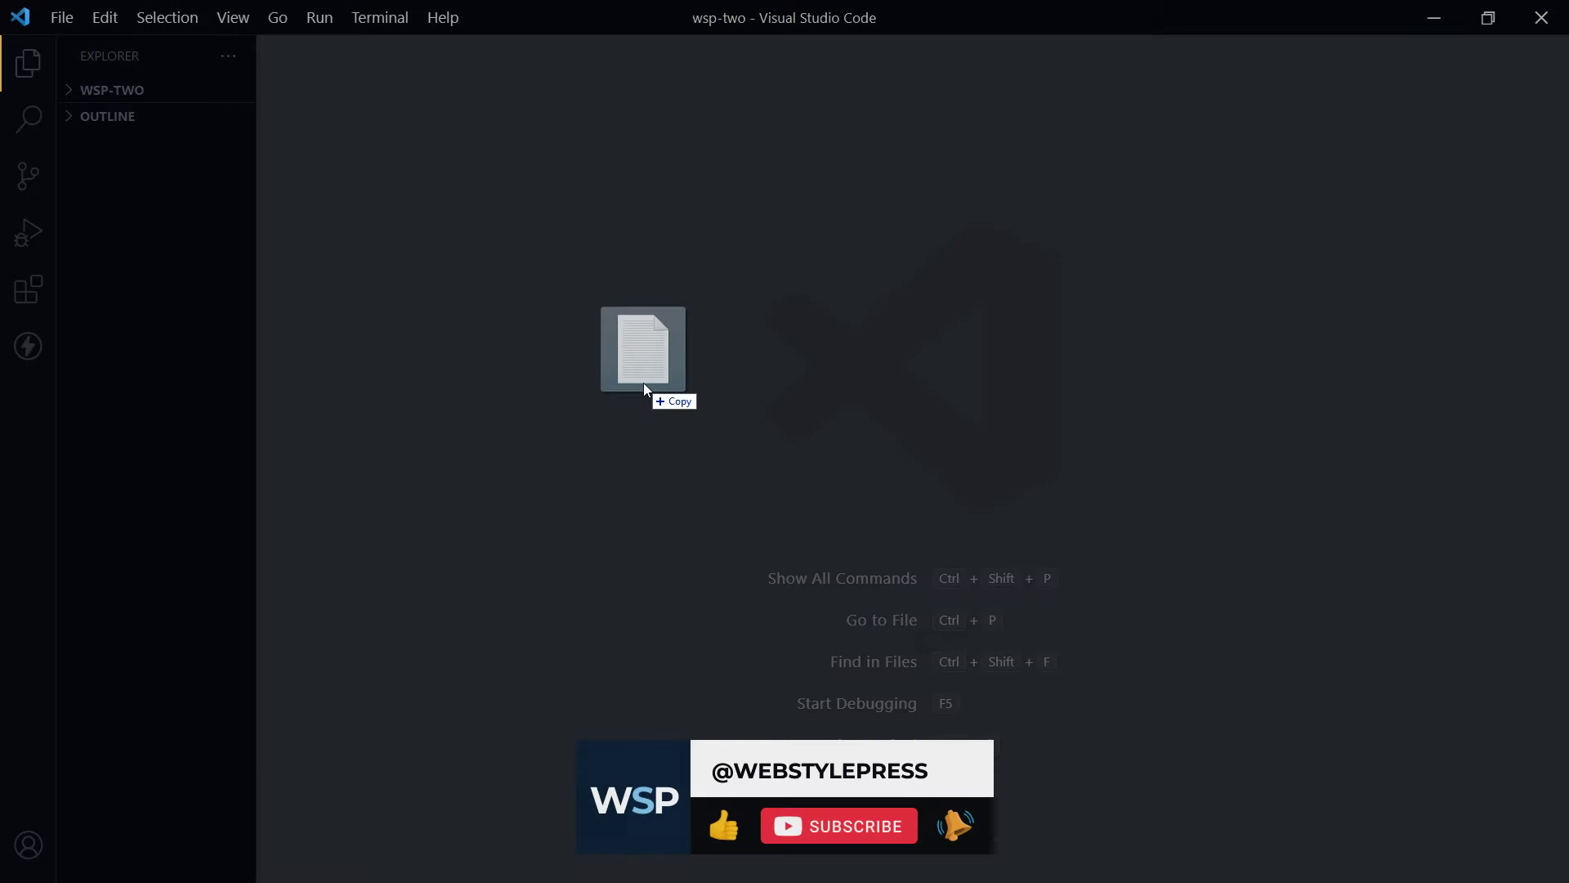
pyautogui.moveTo(644, 383); pyautogui.dragTo(644, 383)
pyautogui.scroll(-3, 858, 430)
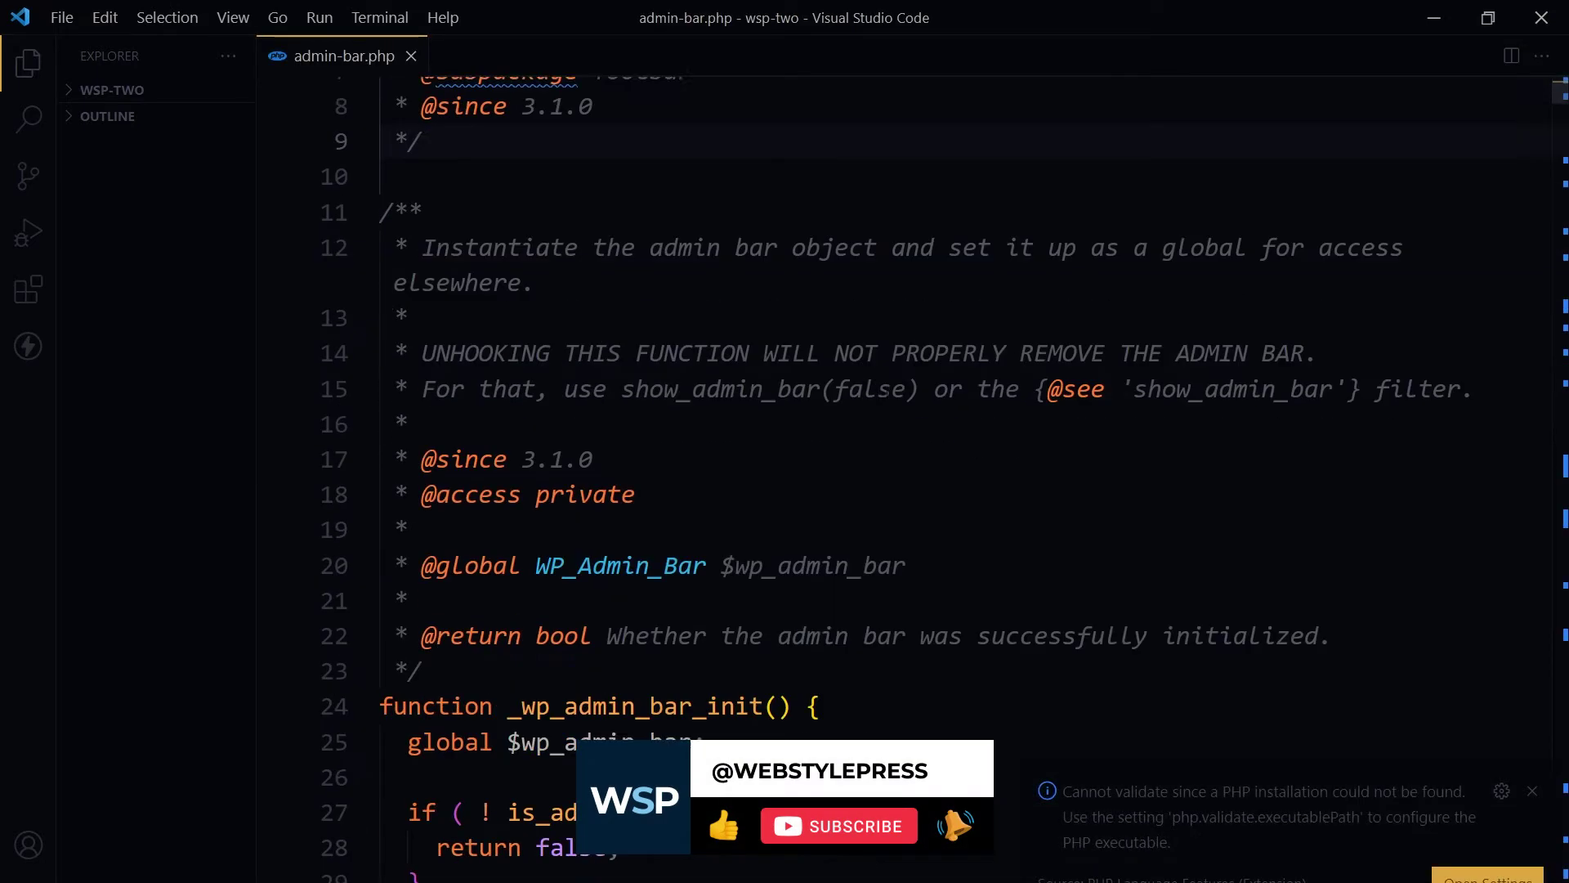
pyautogui.scroll(3, 858, 430)
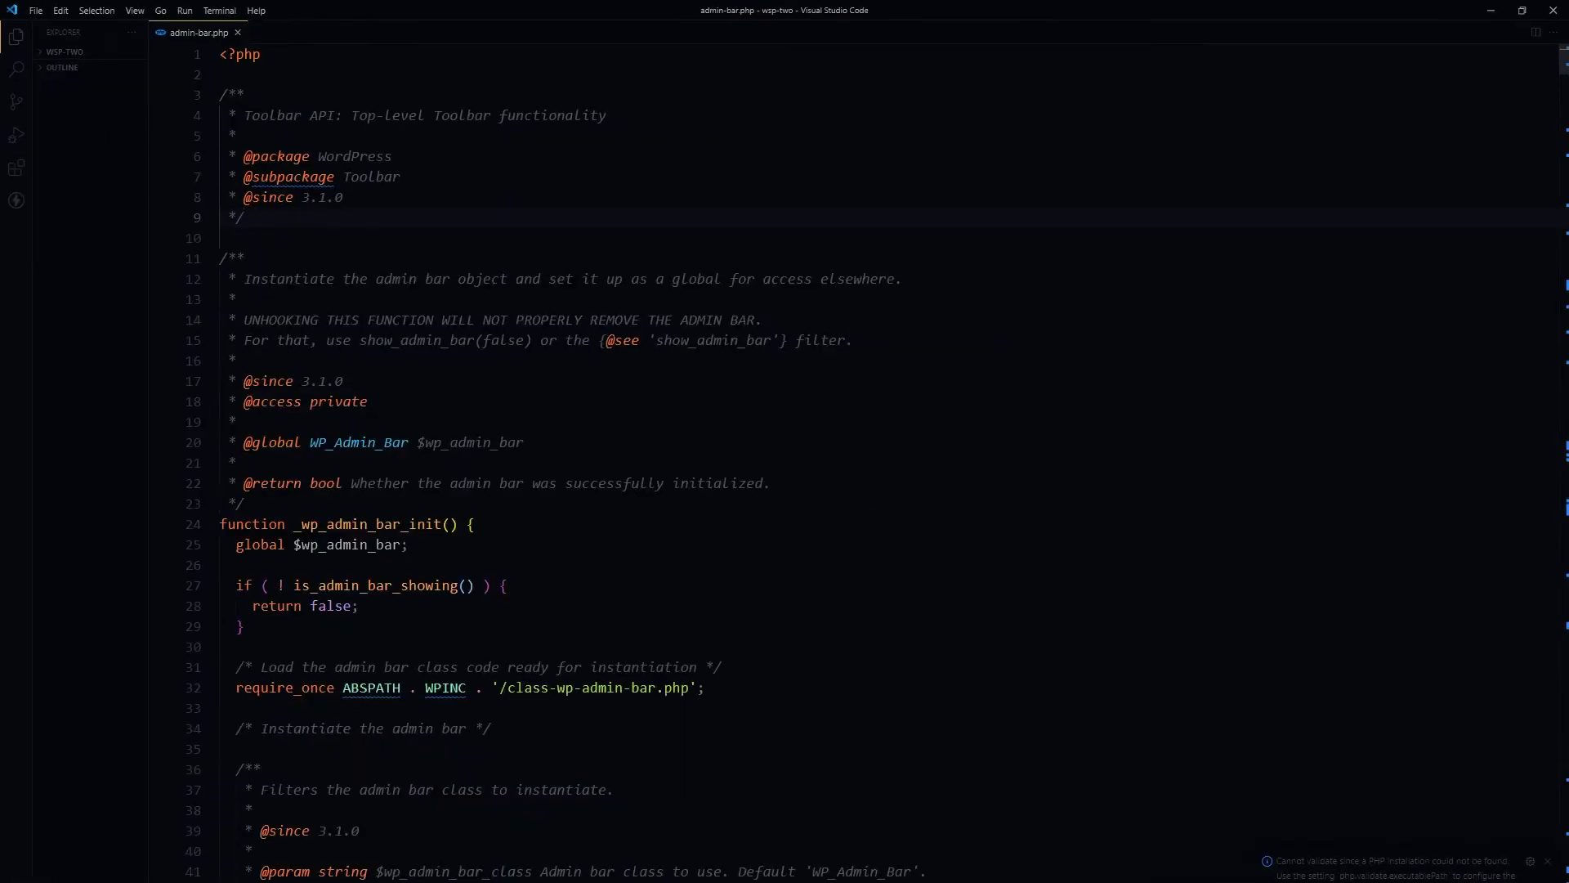
pyautogui.doubleClick(338, 401)
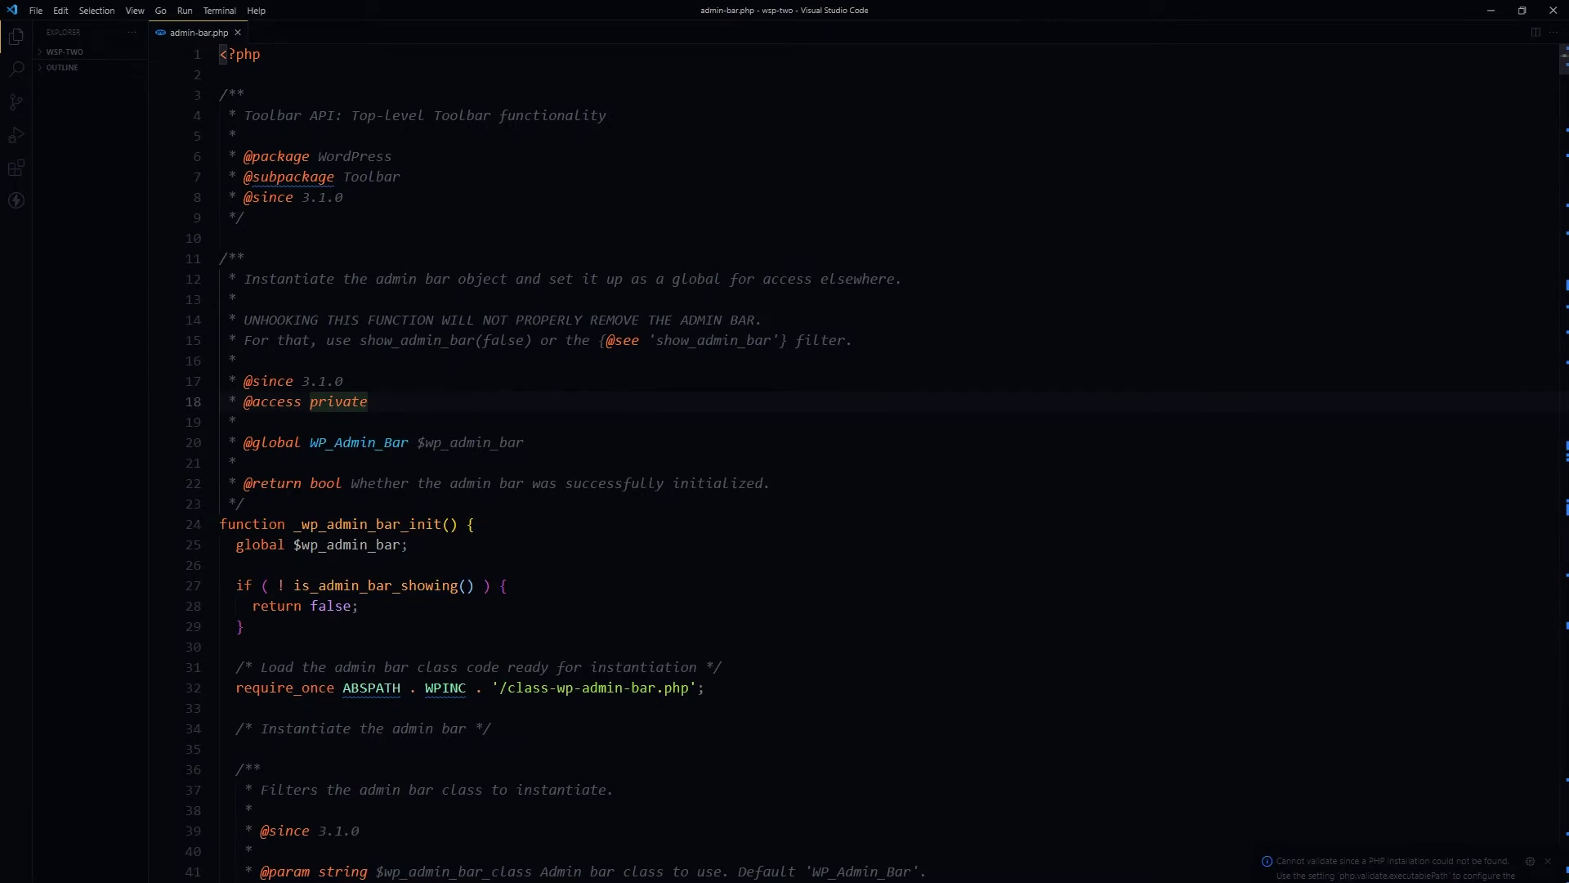
pyautogui.click(441, 544)
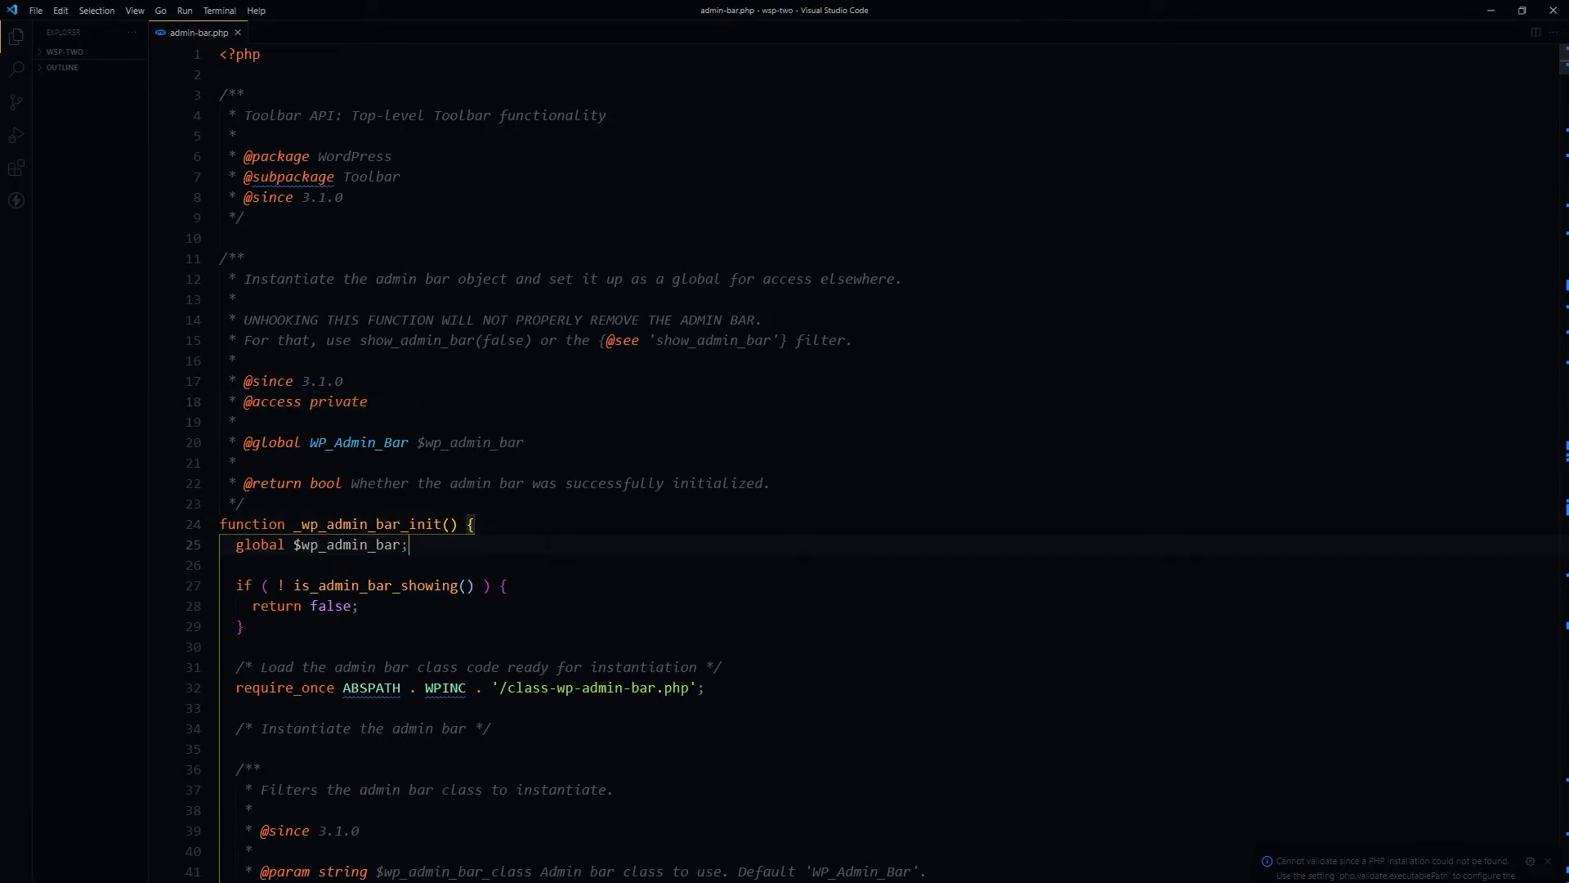
# Comment out line 25, save the file, and reload Site Health Tools in Chrome.
pyautogui.hotkey('ctrl', '/')
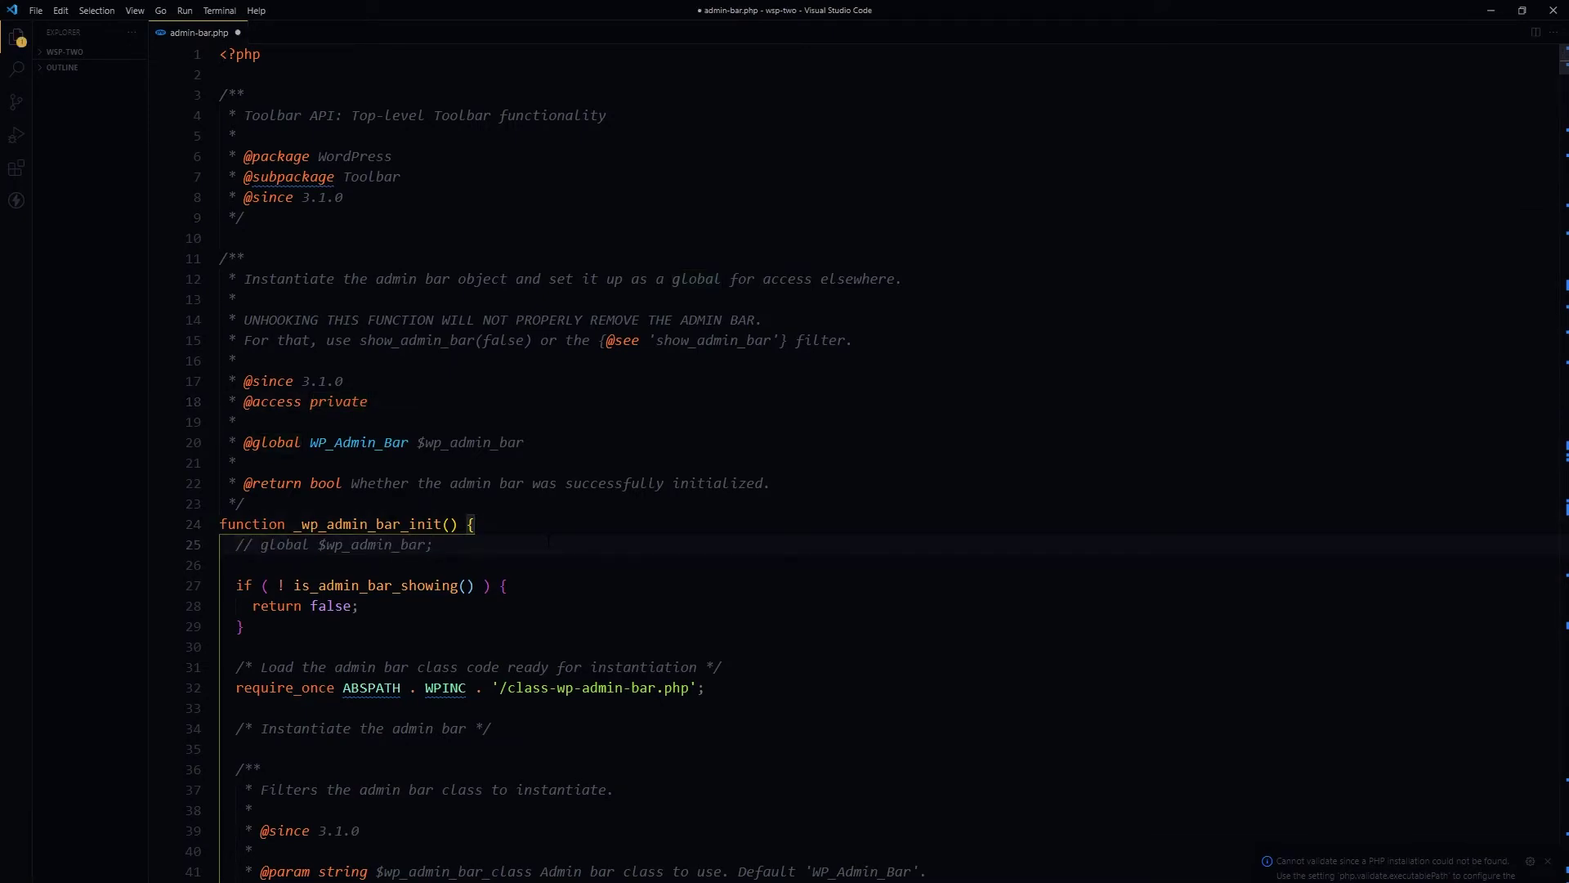
pyautogui.hotkey('ctrl', 's')
pyautogui.hotkey('alt', 'Tab')
pyautogui.press('F5')
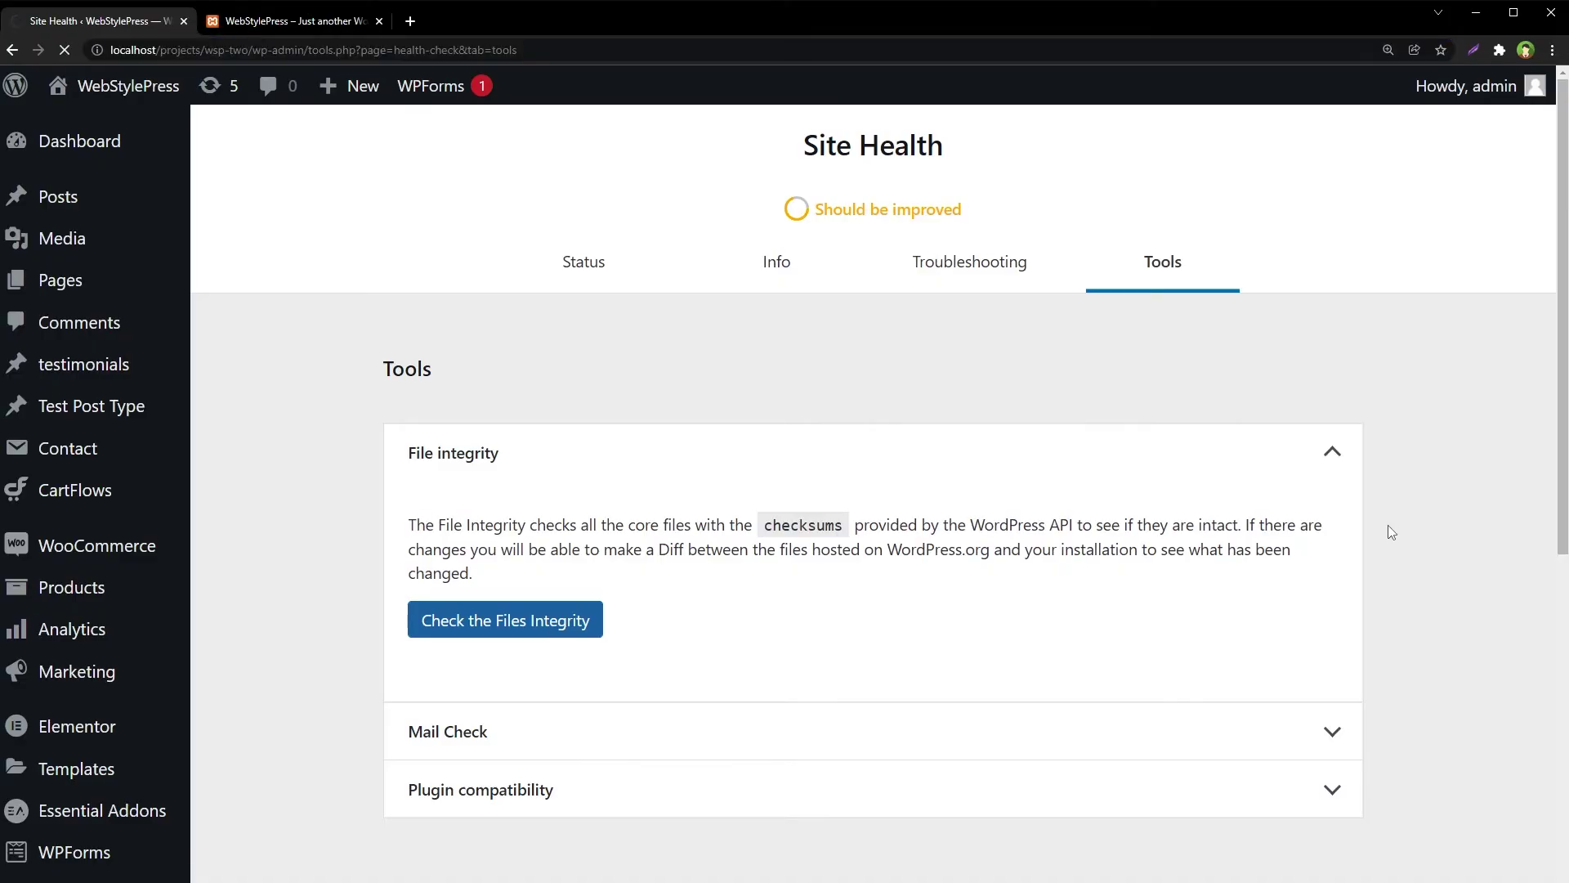
# Run the File integrity check from its expanded section.
pyautogui.hotkey('ctrl', '-')
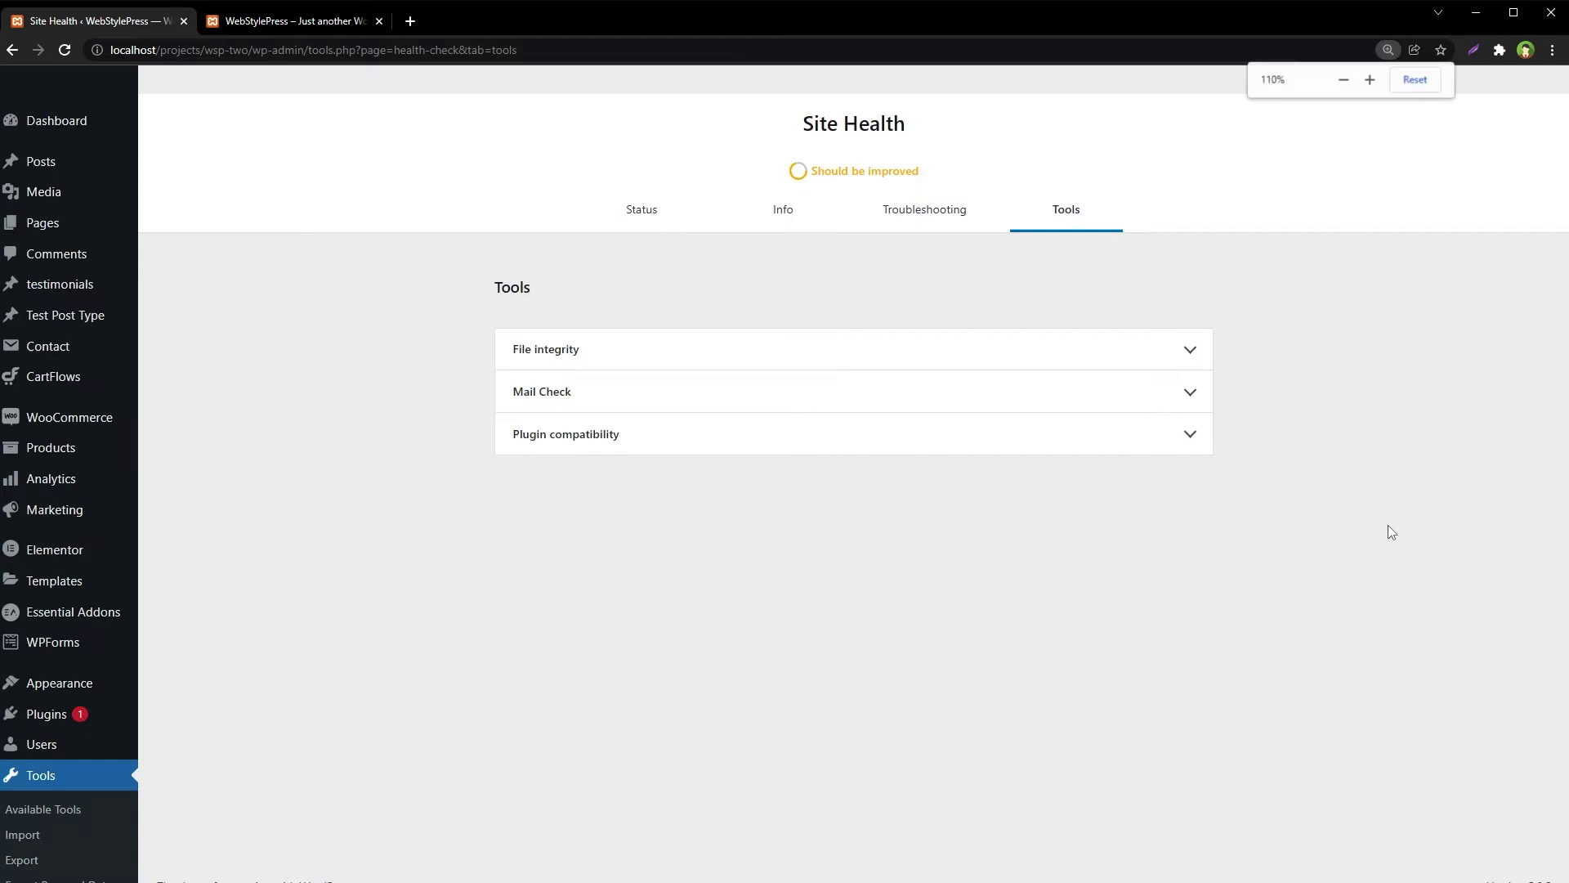
pyautogui.click(1097, 355)
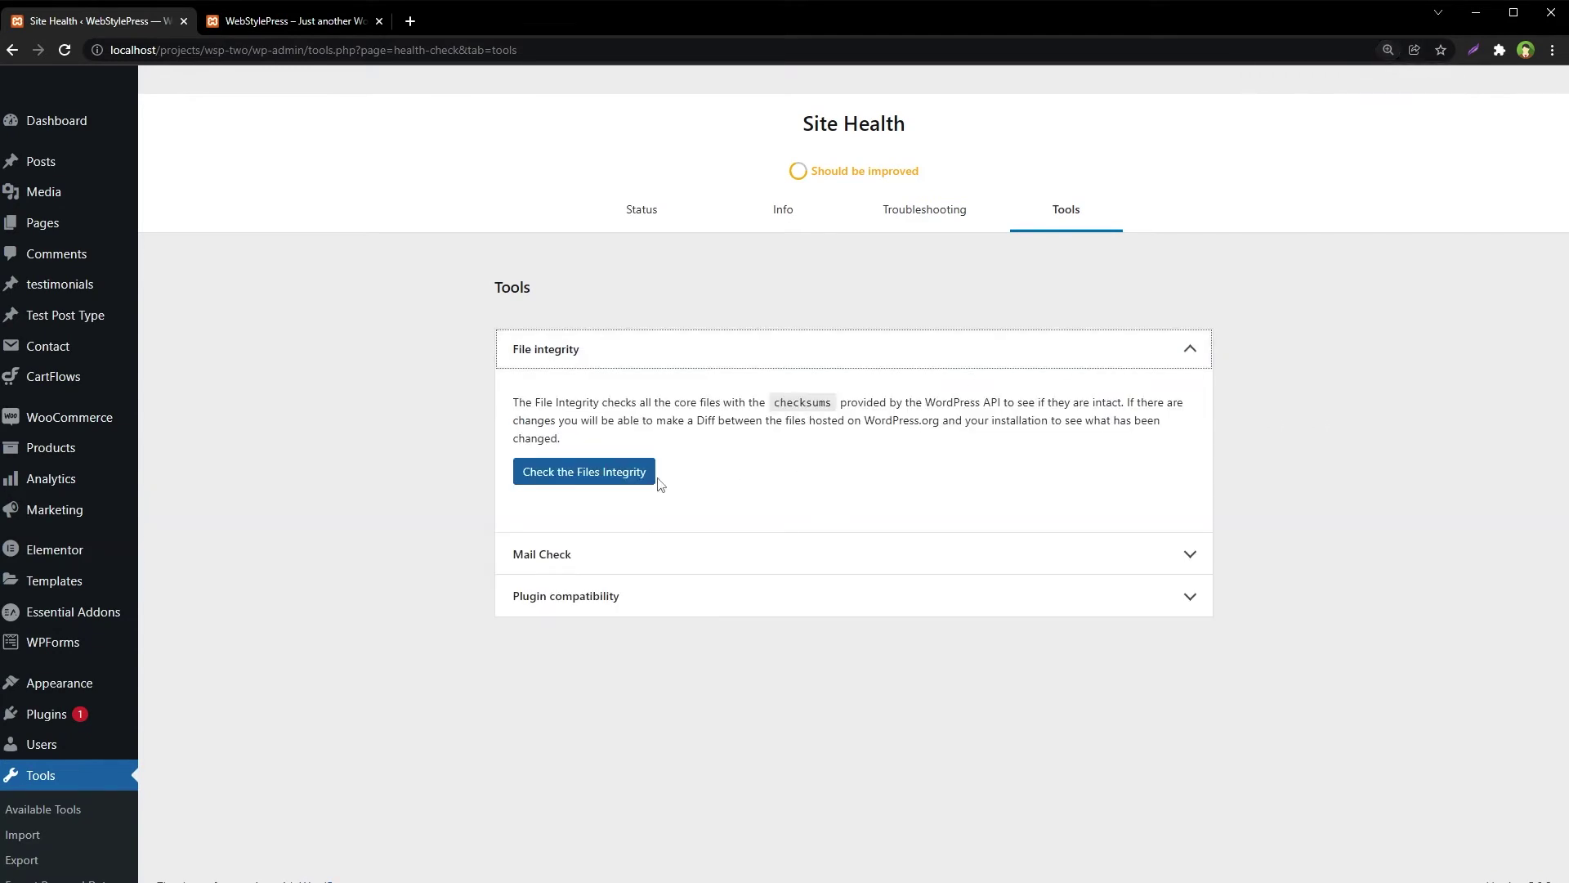
pyautogui.click(583, 472)
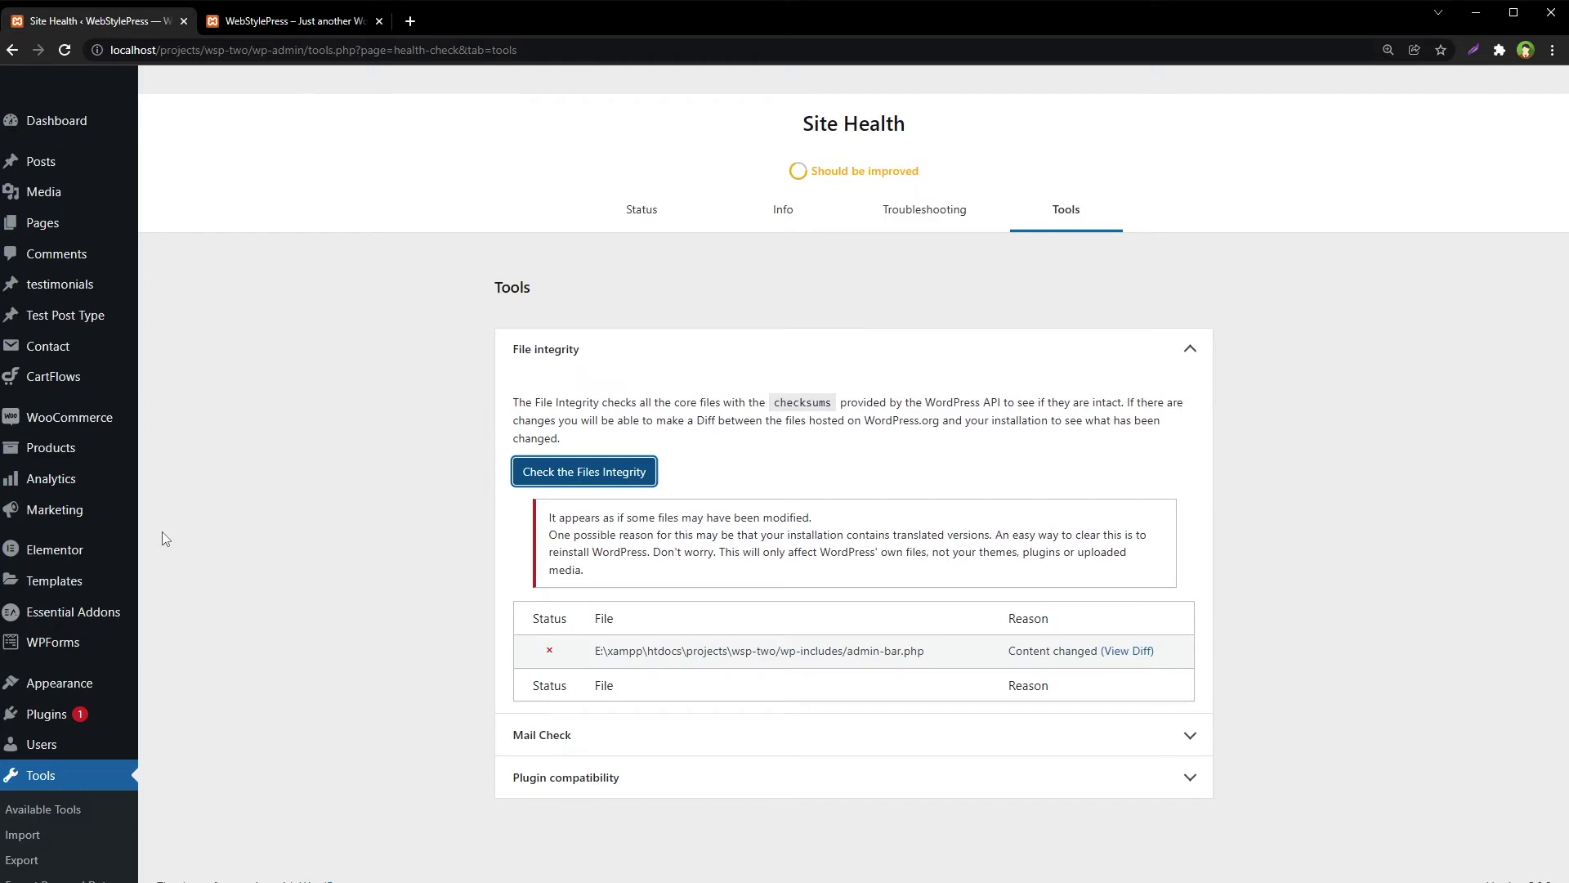
# Highlight the modified-files warning, including its WordPress, themes, plugins and uploaded wording.
pyautogui.hotkey('ctrl', '+')
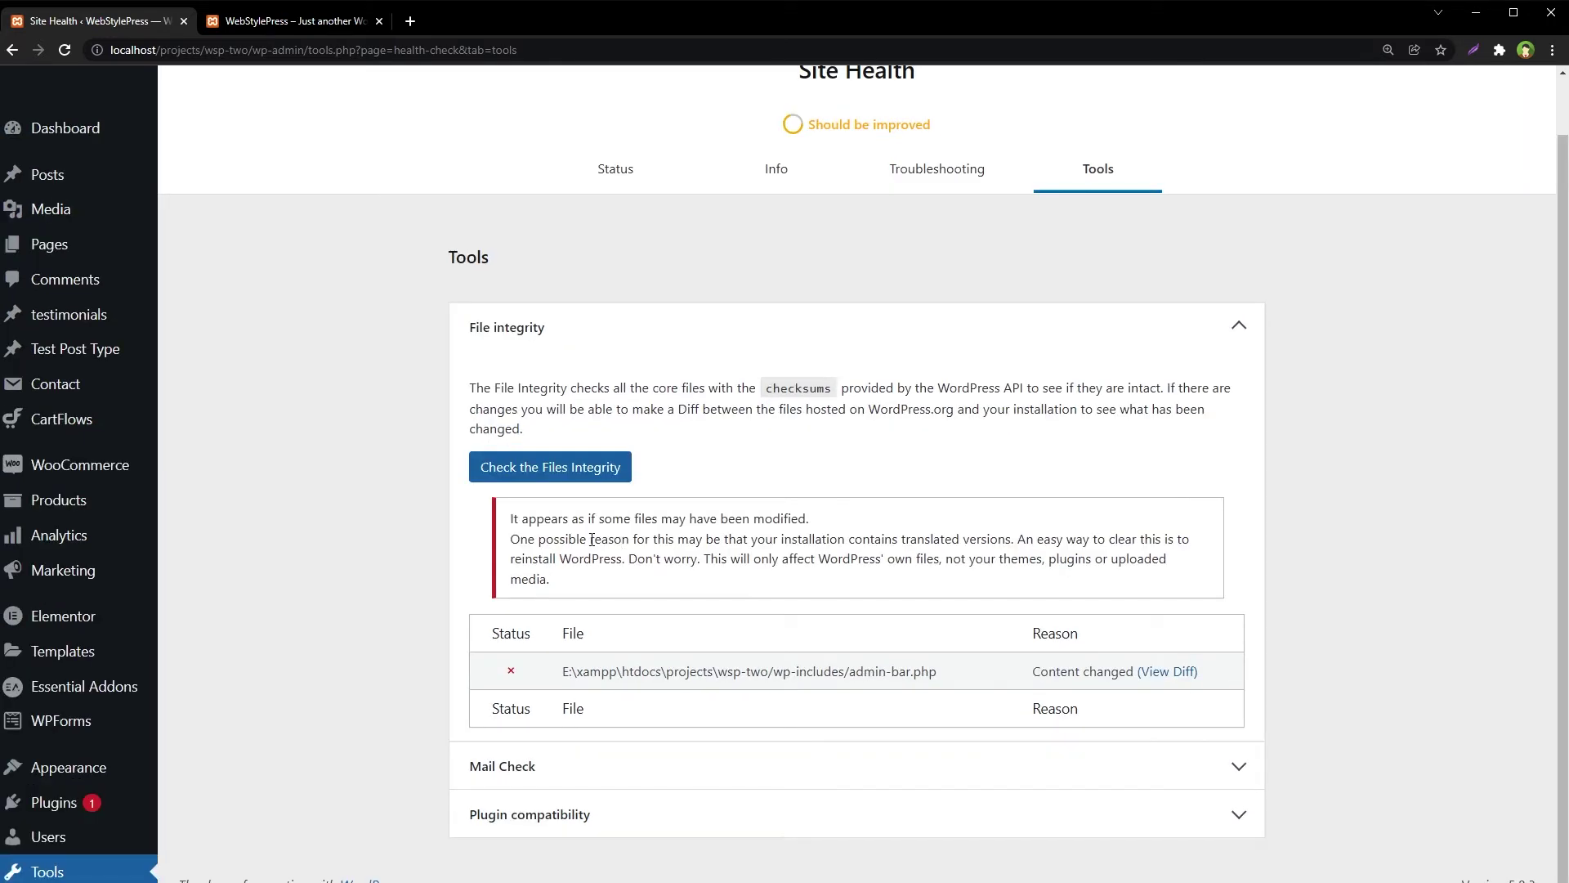
pyautogui.moveTo(689, 517); pyautogui.dragTo(796, 518)
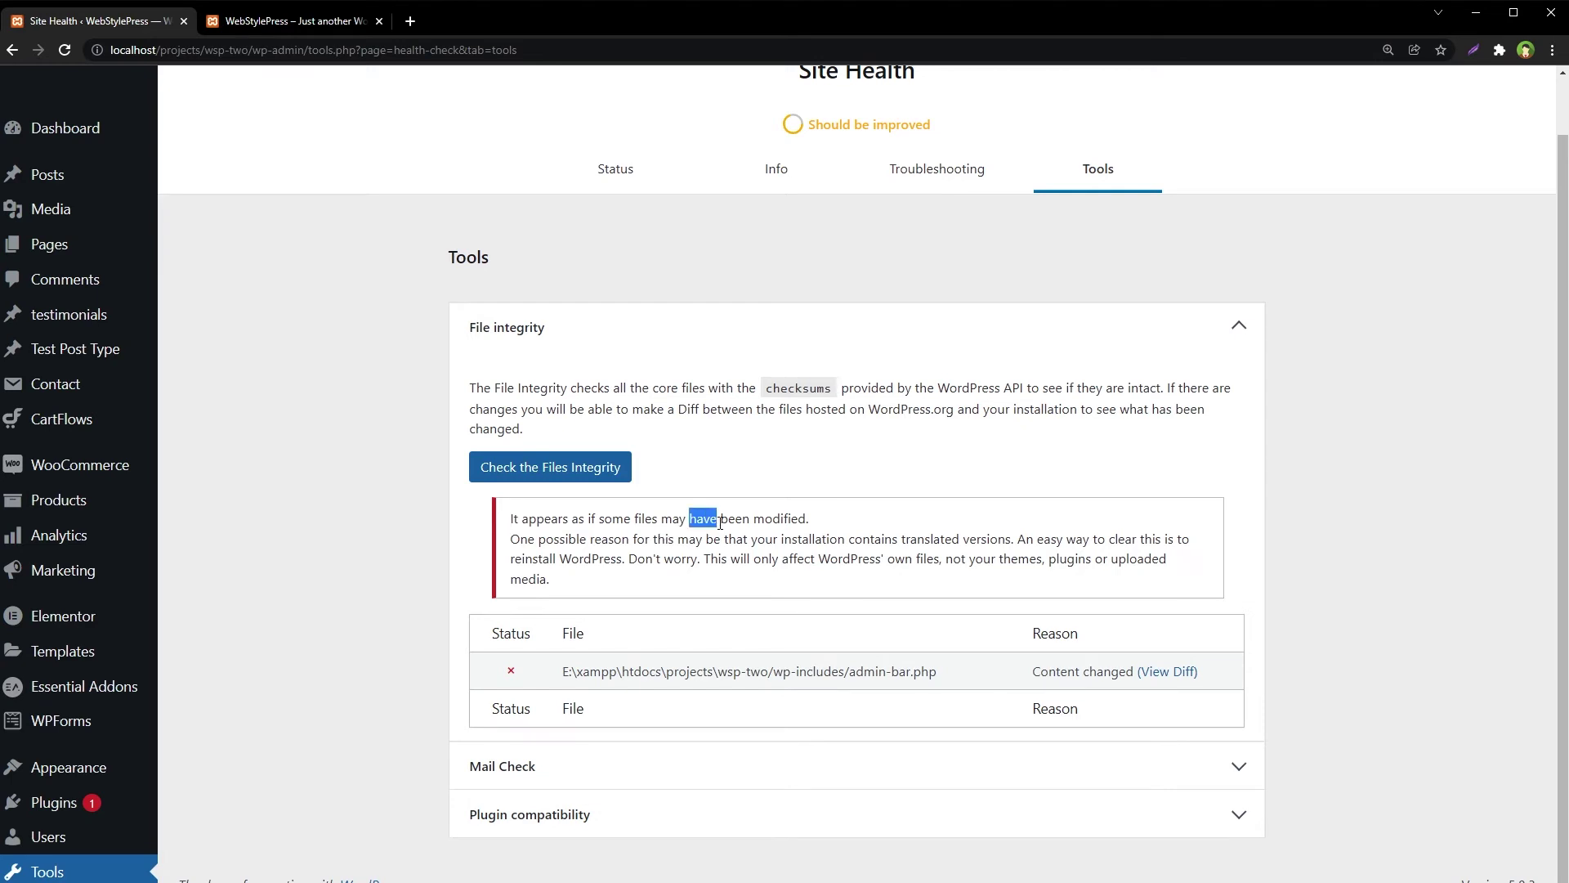
pyautogui.click(816, 524)
pyautogui.moveTo(1024, 538); pyautogui.dragTo(1174, 538)
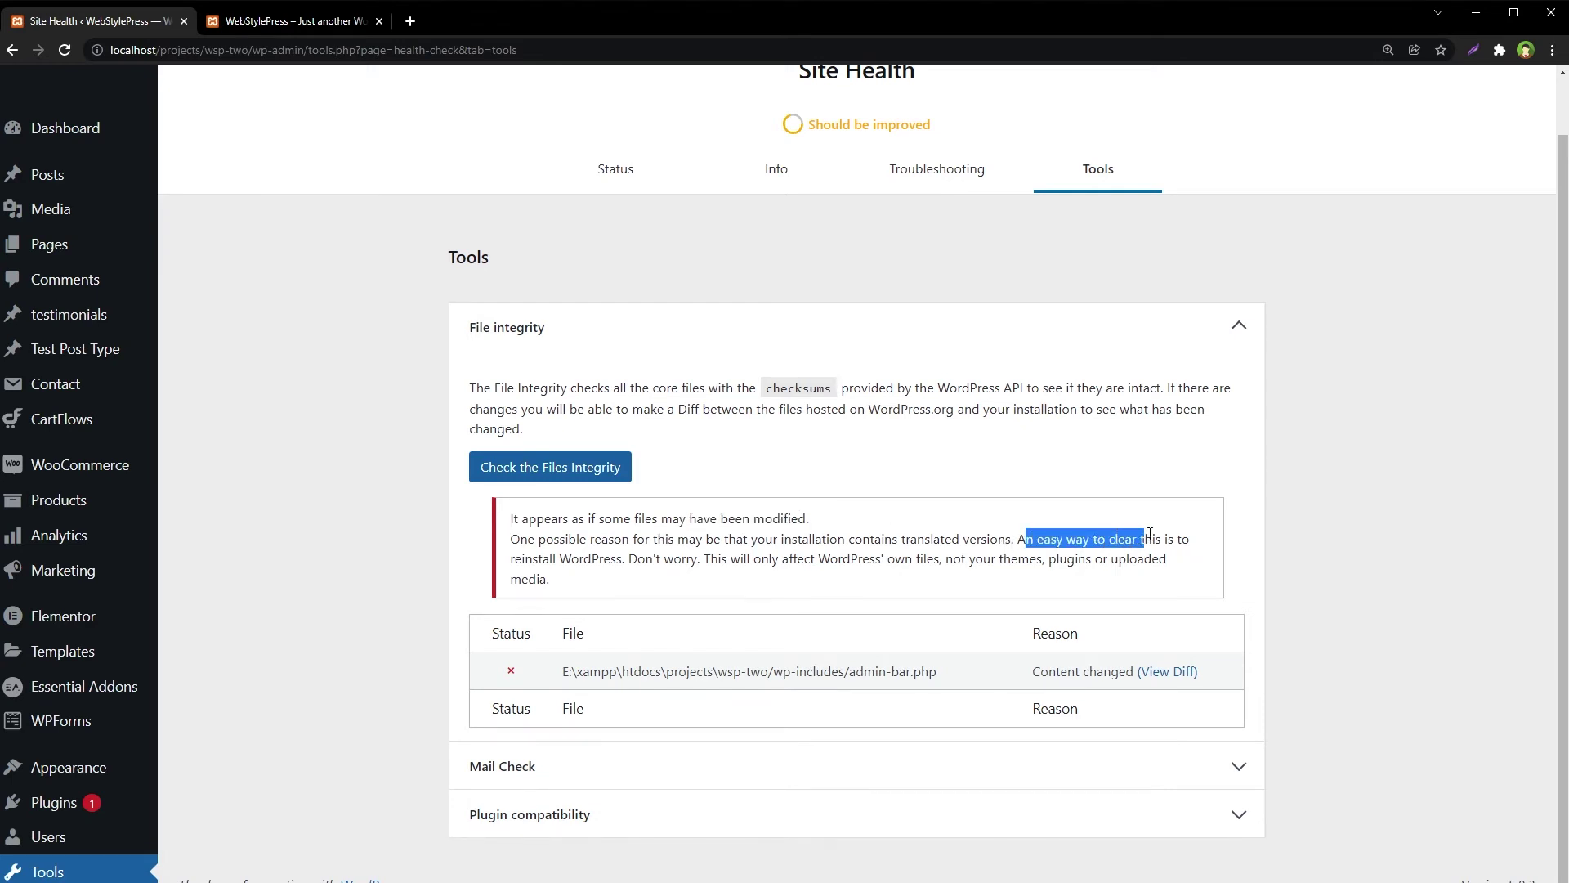
pyautogui.doubleClick(592, 561)
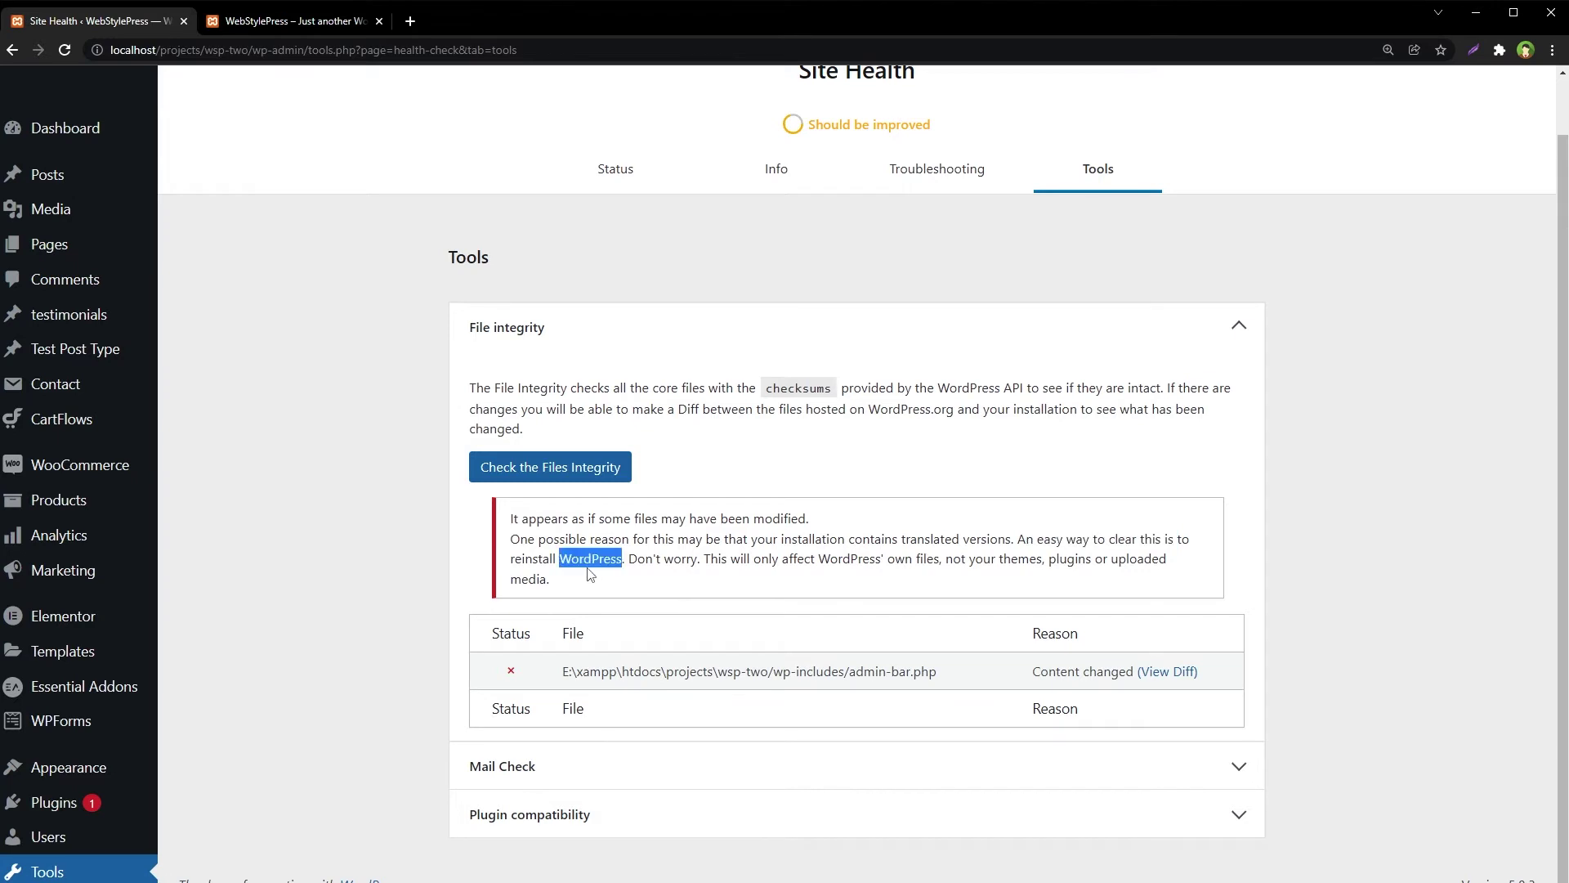
pyautogui.doubleClick(846, 557)
pyautogui.click(936, 559)
pyautogui.doubleClick(1018, 559)
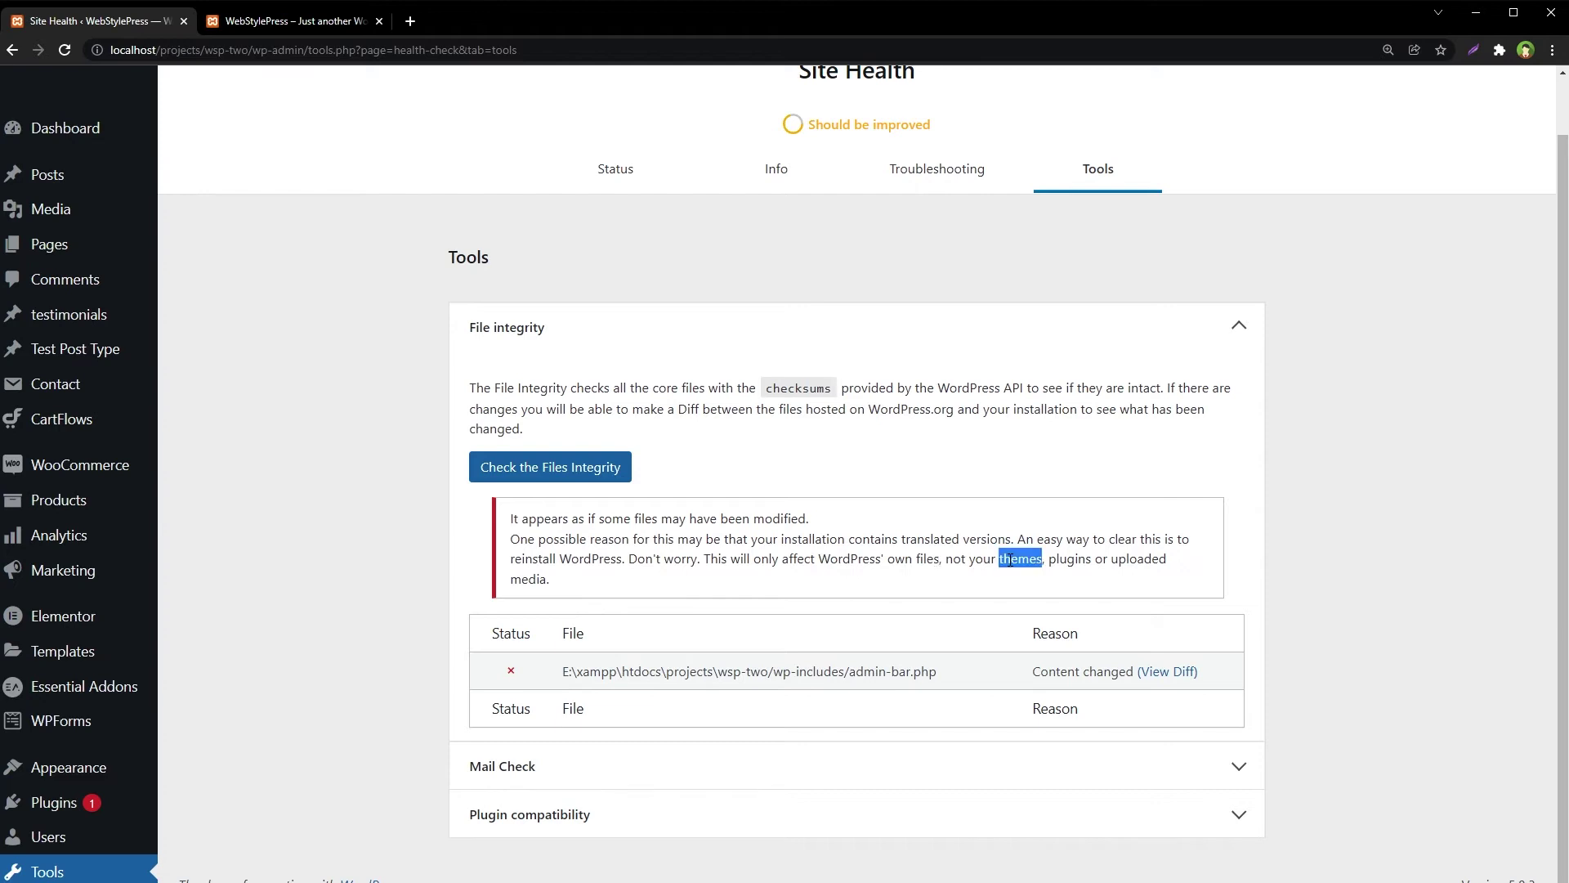
pyautogui.doubleClick(1067, 561)
pyautogui.doubleClick(1130, 559)
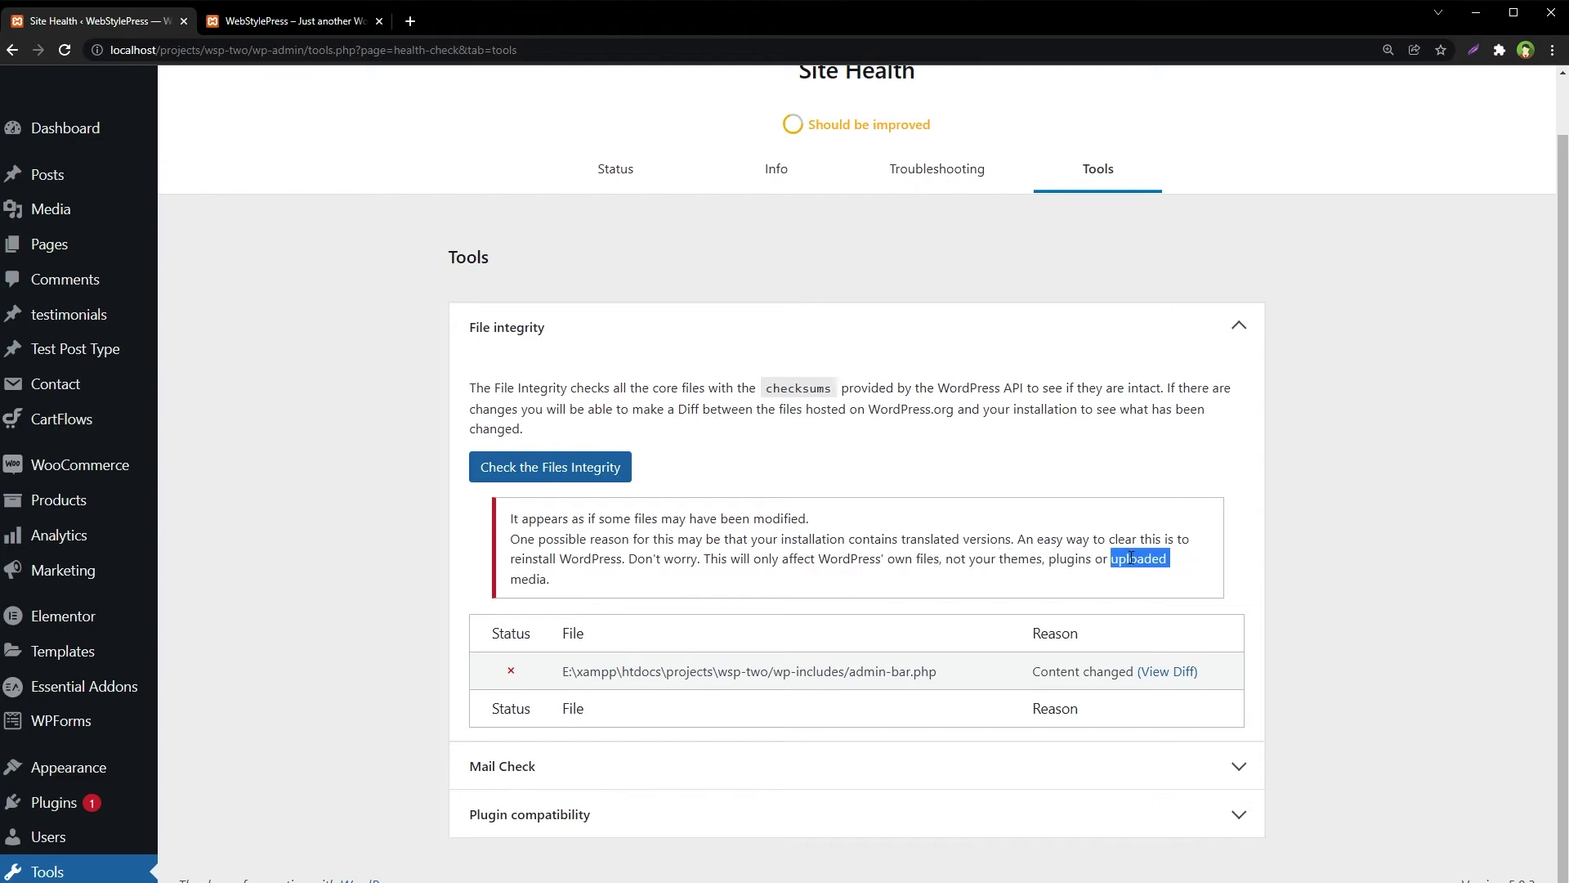
pyautogui.click(423, 597)
# Highlight the flagged wp-includes/admin-bar.php path and file name.
pyautogui.moveTo(662, 671); pyautogui.dragTo(857, 671)
pyautogui.click(871, 676)
pyautogui.doubleClick(871, 675)
pyautogui.click(948, 675)
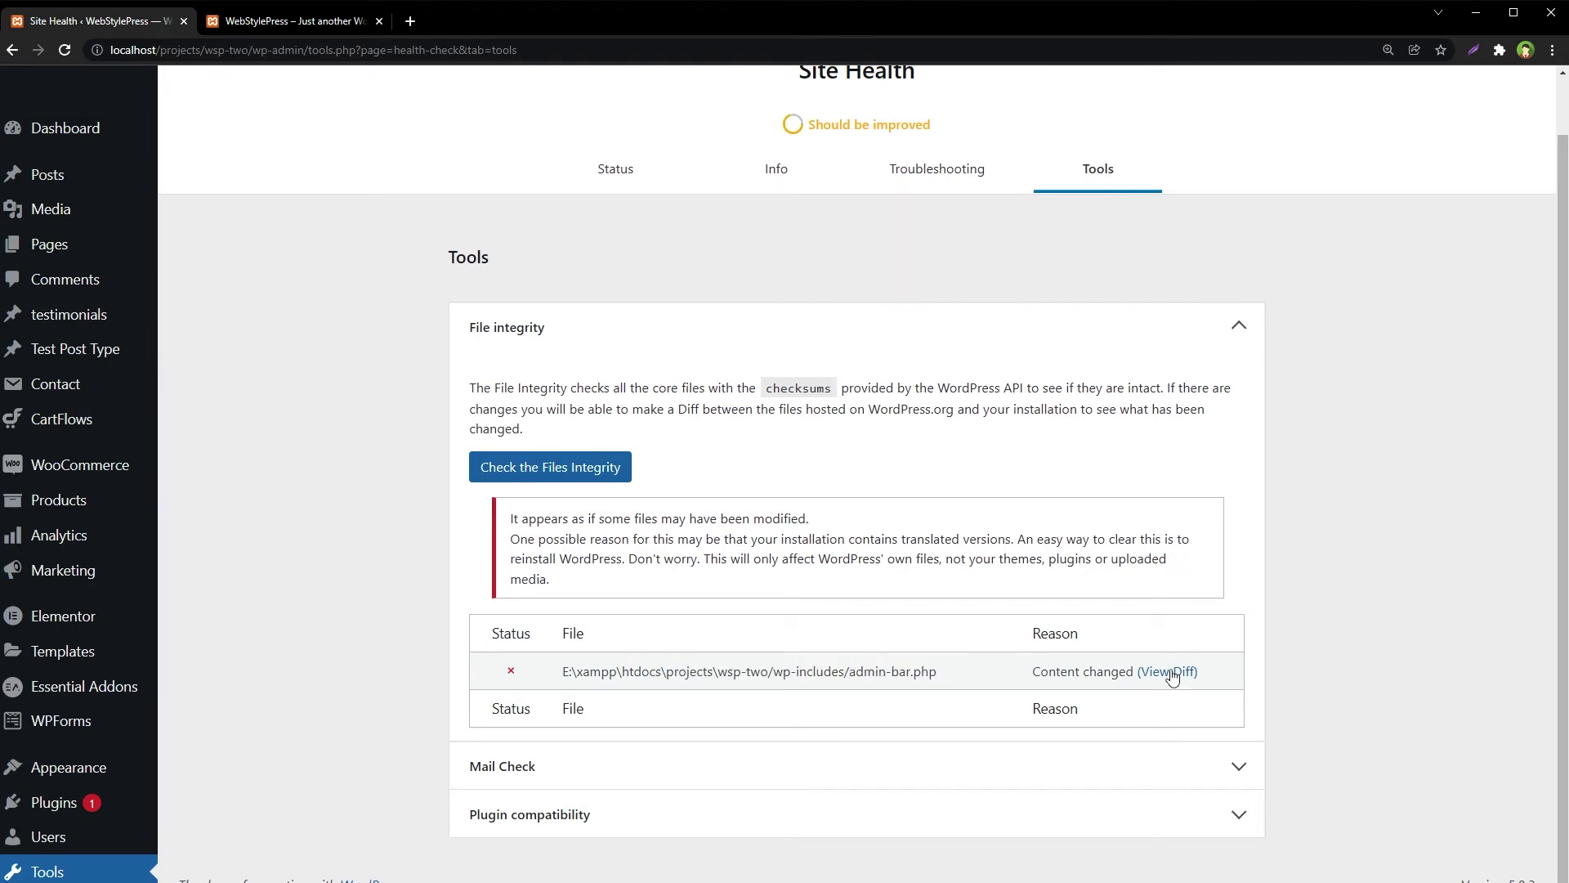
# Open the admin-bar.php diff and point out the Original and Modified headings.
pyautogui.click(1166, 671)
pyautogui.doubleClick(426, 225)
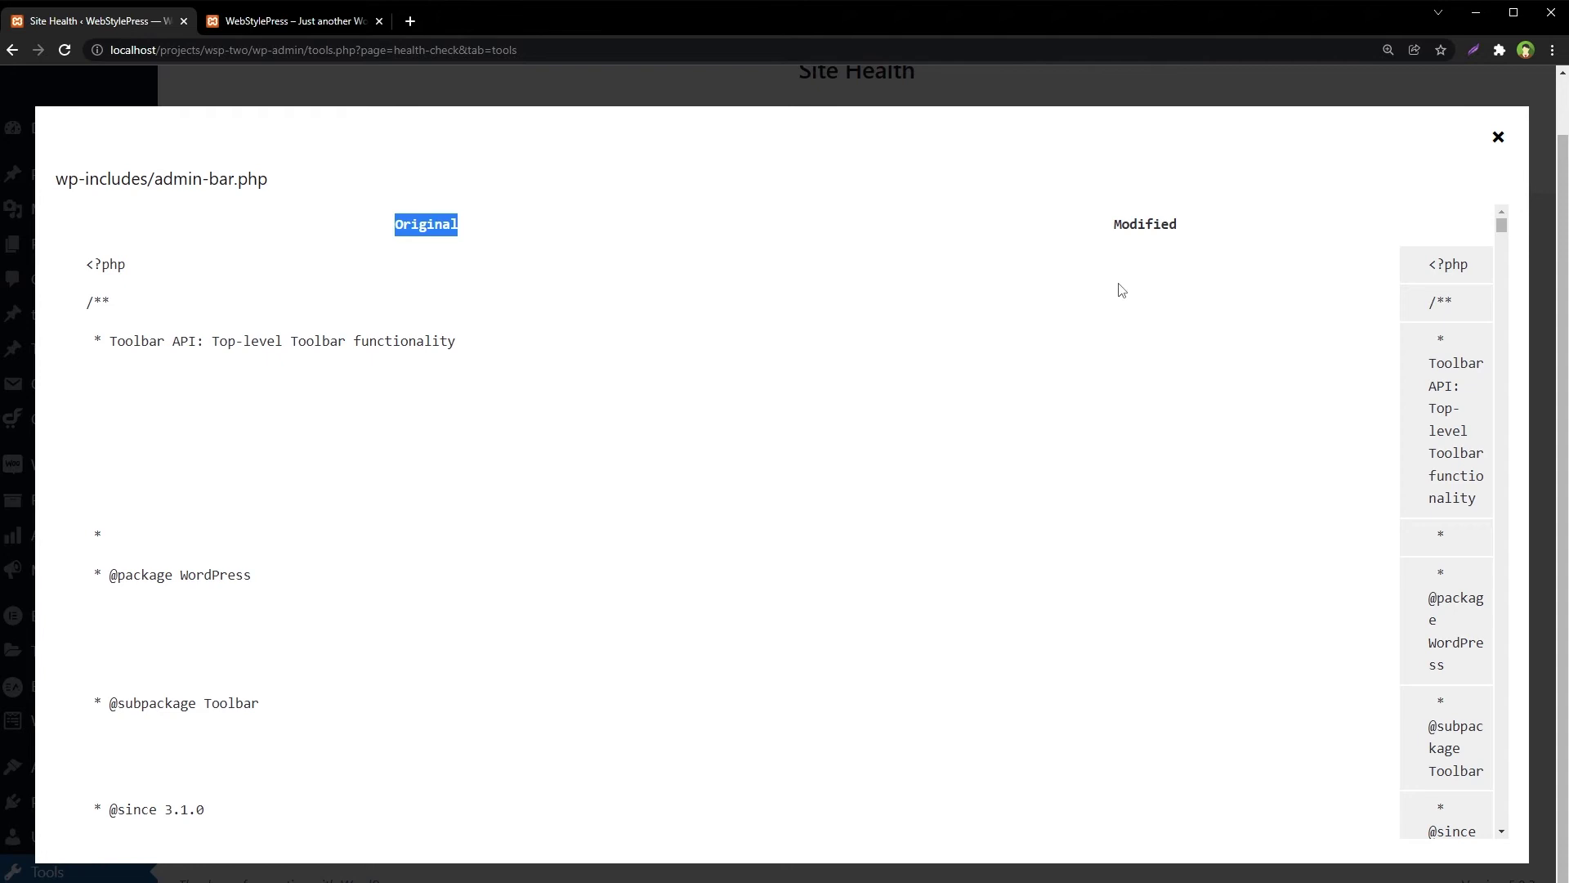
pyautogui.doubleClick(1144, 224)
pyautogui.click(1079, 340)
pyautogui.scroll(-5, 1018, 386)
pyautogui.scroll(-5, 995, 400)
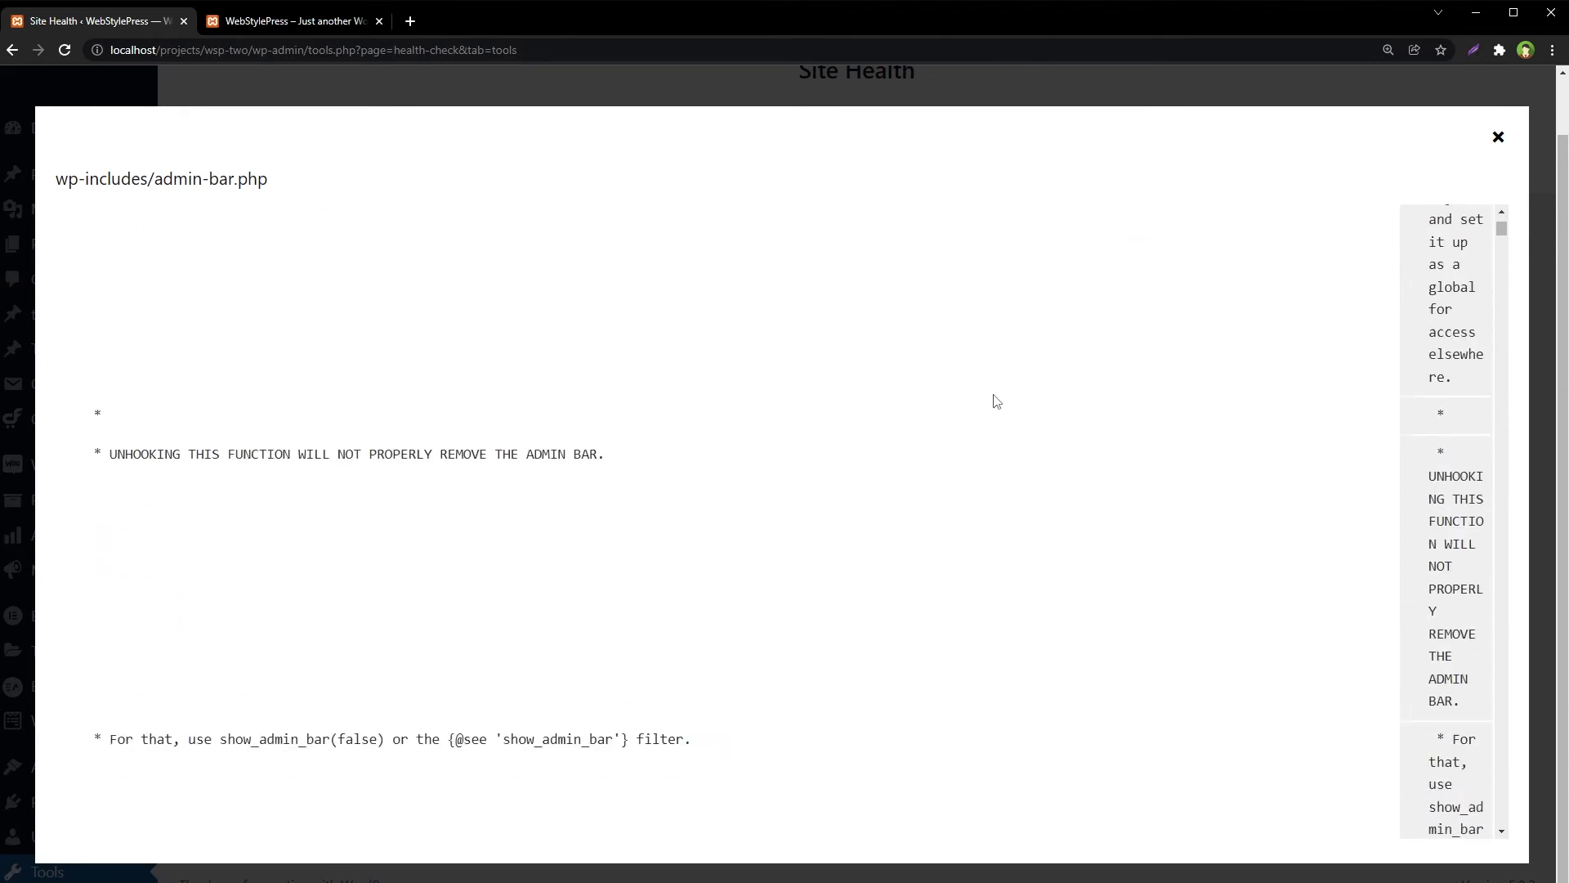
pyautogui.scroll(-4, 995, 400)
pyautogui.scroll(-4, 995, 400)
pyautogui.scroll(-4, 994, 400)
pyautogui.scroll(-3, 995, 400)
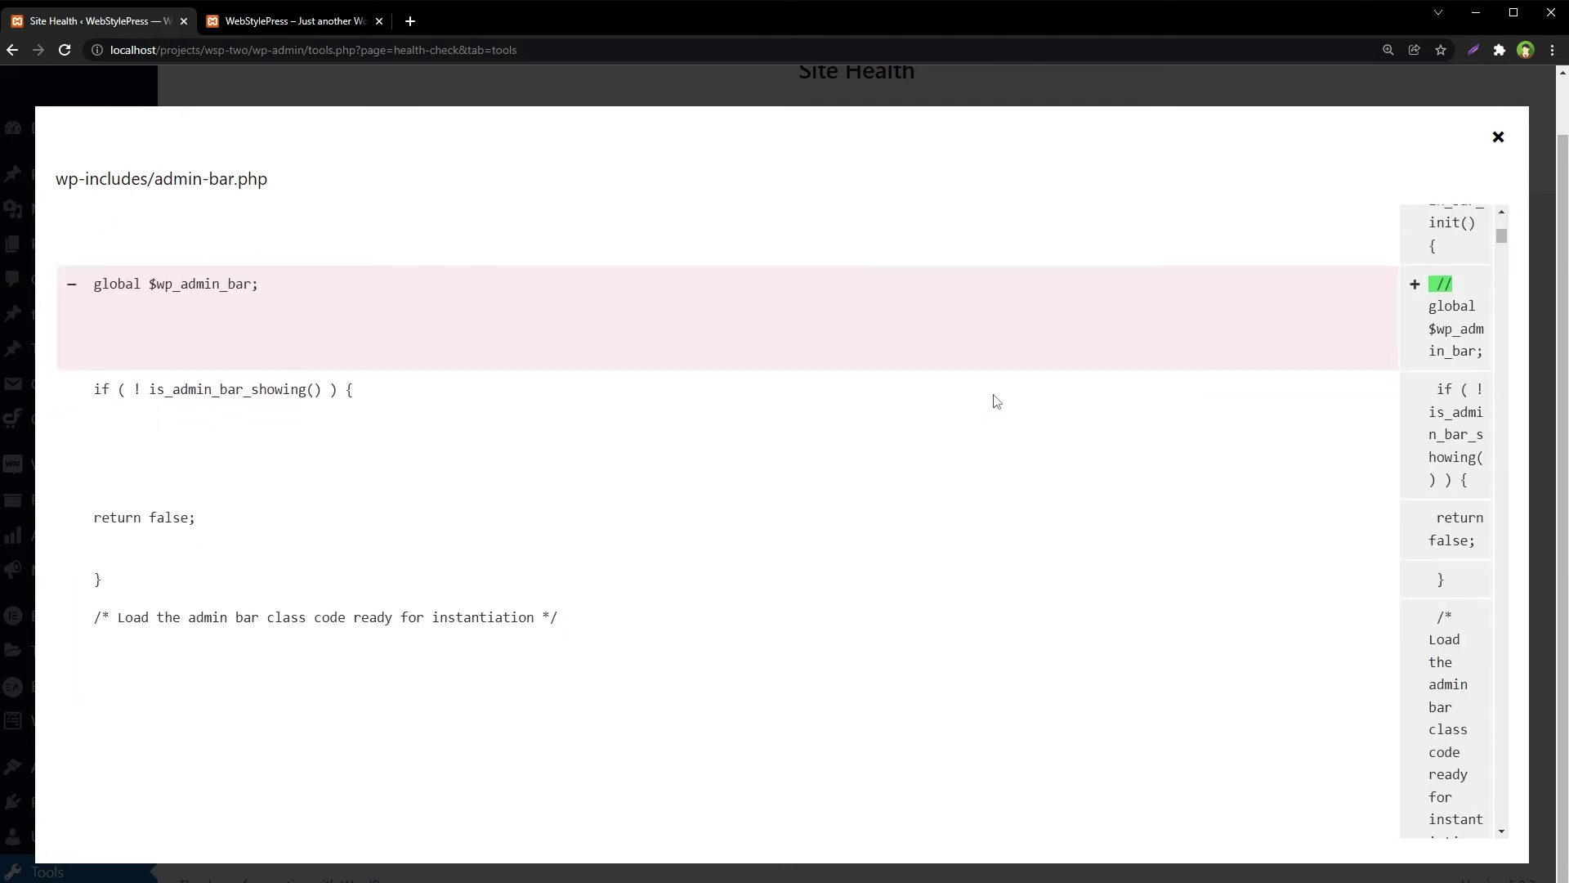
# Highlight the removed global $wp_admin_bar line and the added comment marker.
pyautogui.moveTo(93, 284); pyautogui.dragTo(256, 283)
pyautogui.click(264, 294)
pyautogui.doubleClick(202, 283)
pyautogui.click(182, 299)
pyautogui.moveTo(1430, 284); pyautogui.dragTo(1483, 356)
pyautogui.hotkey('alt', 'Tab')
# Delete the // before global $wp_admin_bar on line 25 and save admin-bar.php.
pyautogui.doubleClick(608, 481)
pyautogui.click(252, 545)
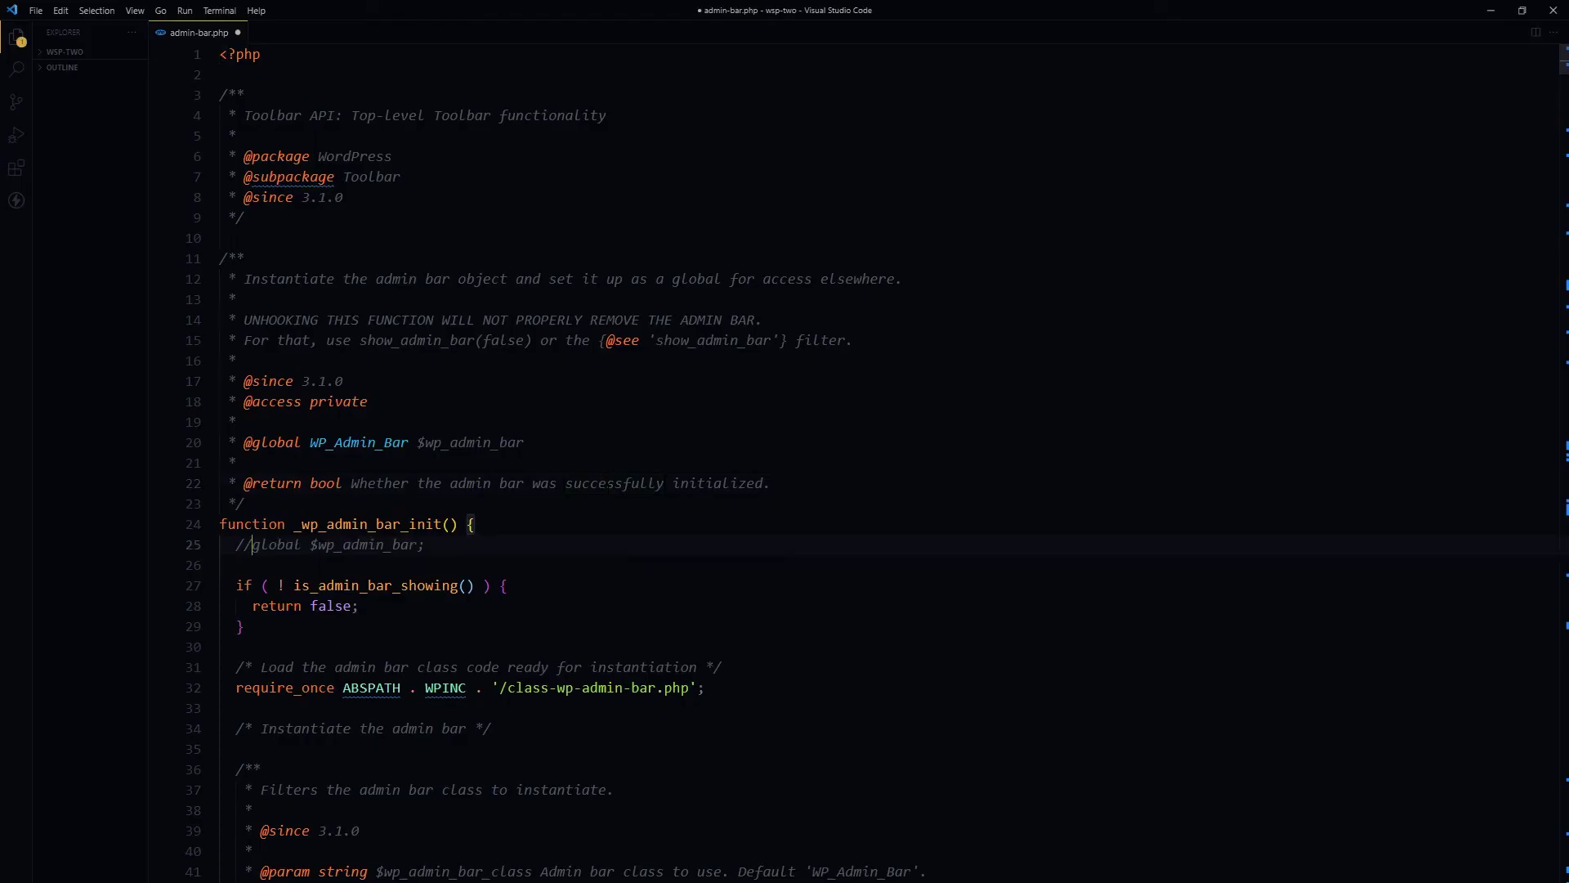
pyautogui.press('BackSpace')
pyautogui.press('BackSpace')
pyautogui.press('BackSpace')
pyautogui.hotkey('ctrl', 's')
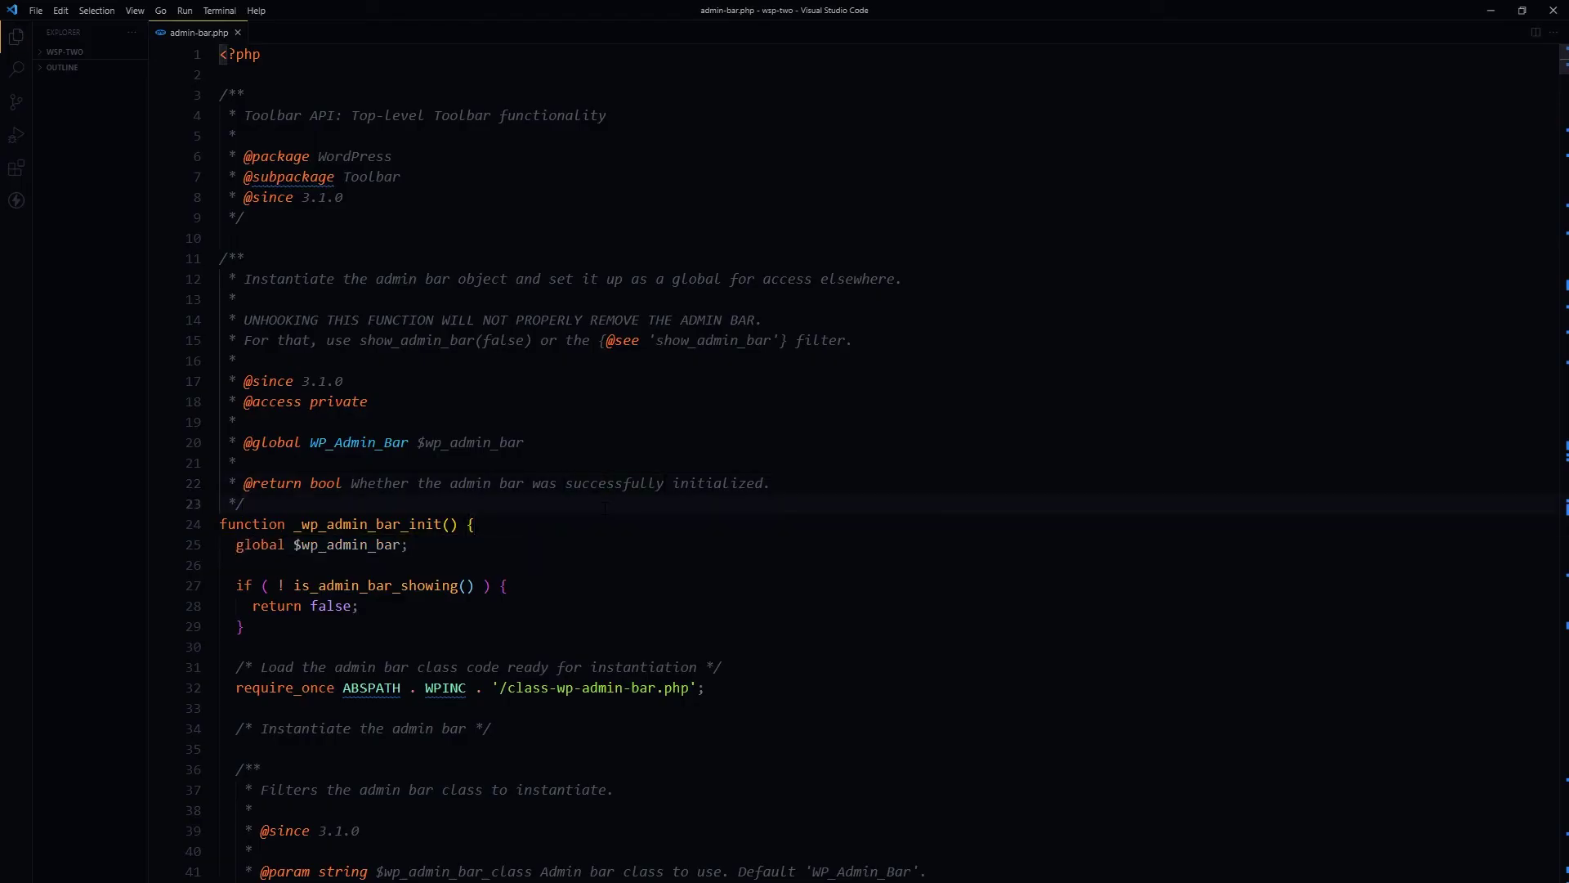
pyautogui.hotkey('alt', 'Tab')
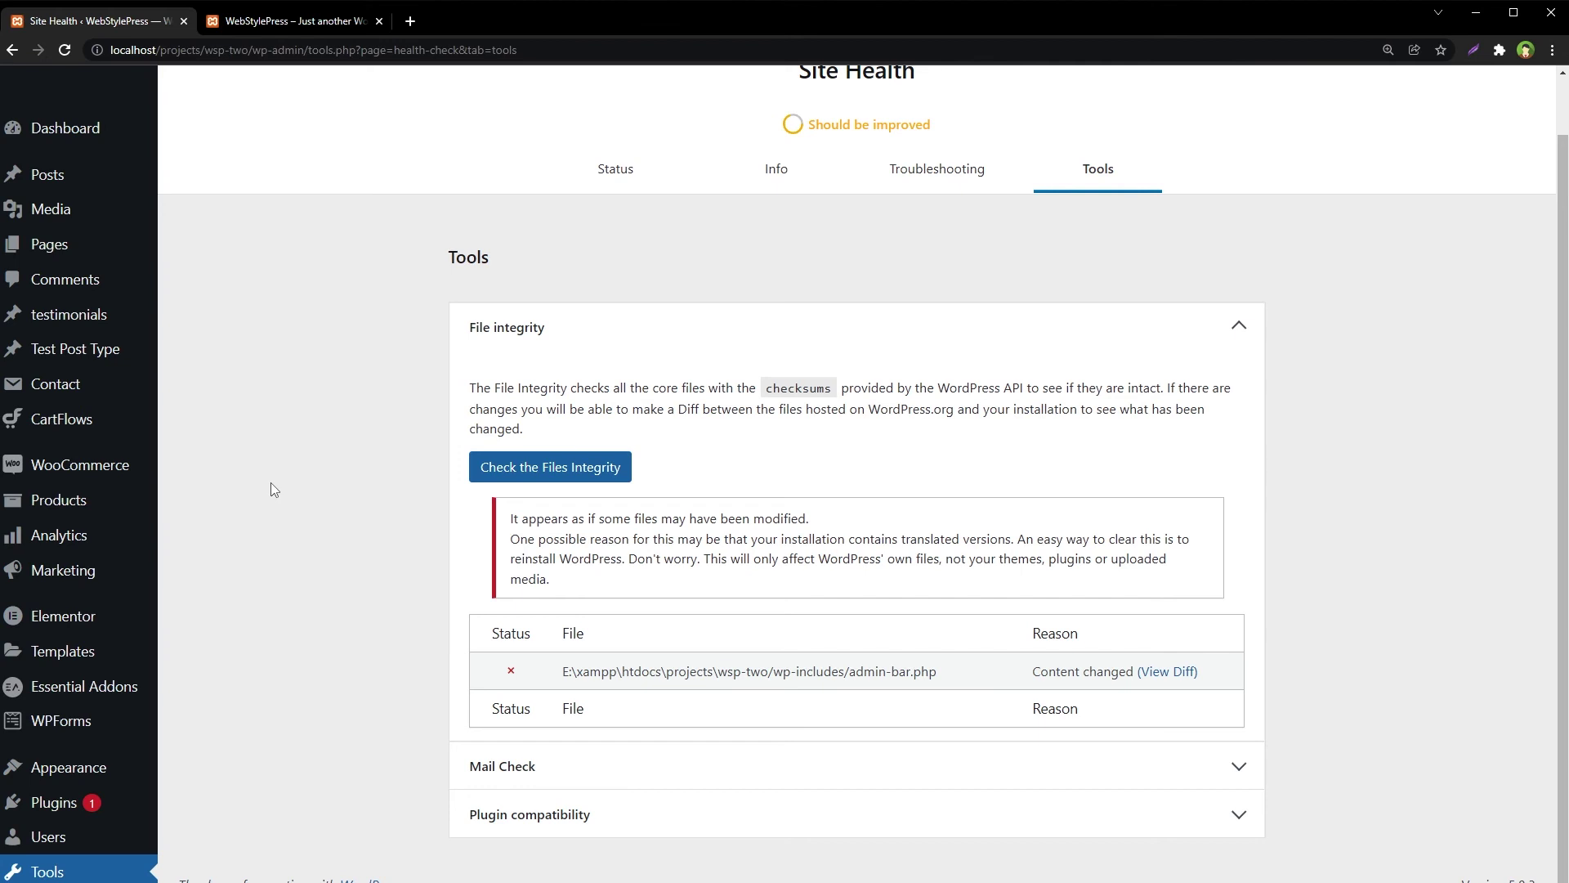
# Reset the zoom and view Dashboard > Updates, which offers a WordPress 5.8.3 re-install.
pyautogui.hotkey('ctrl', '0')
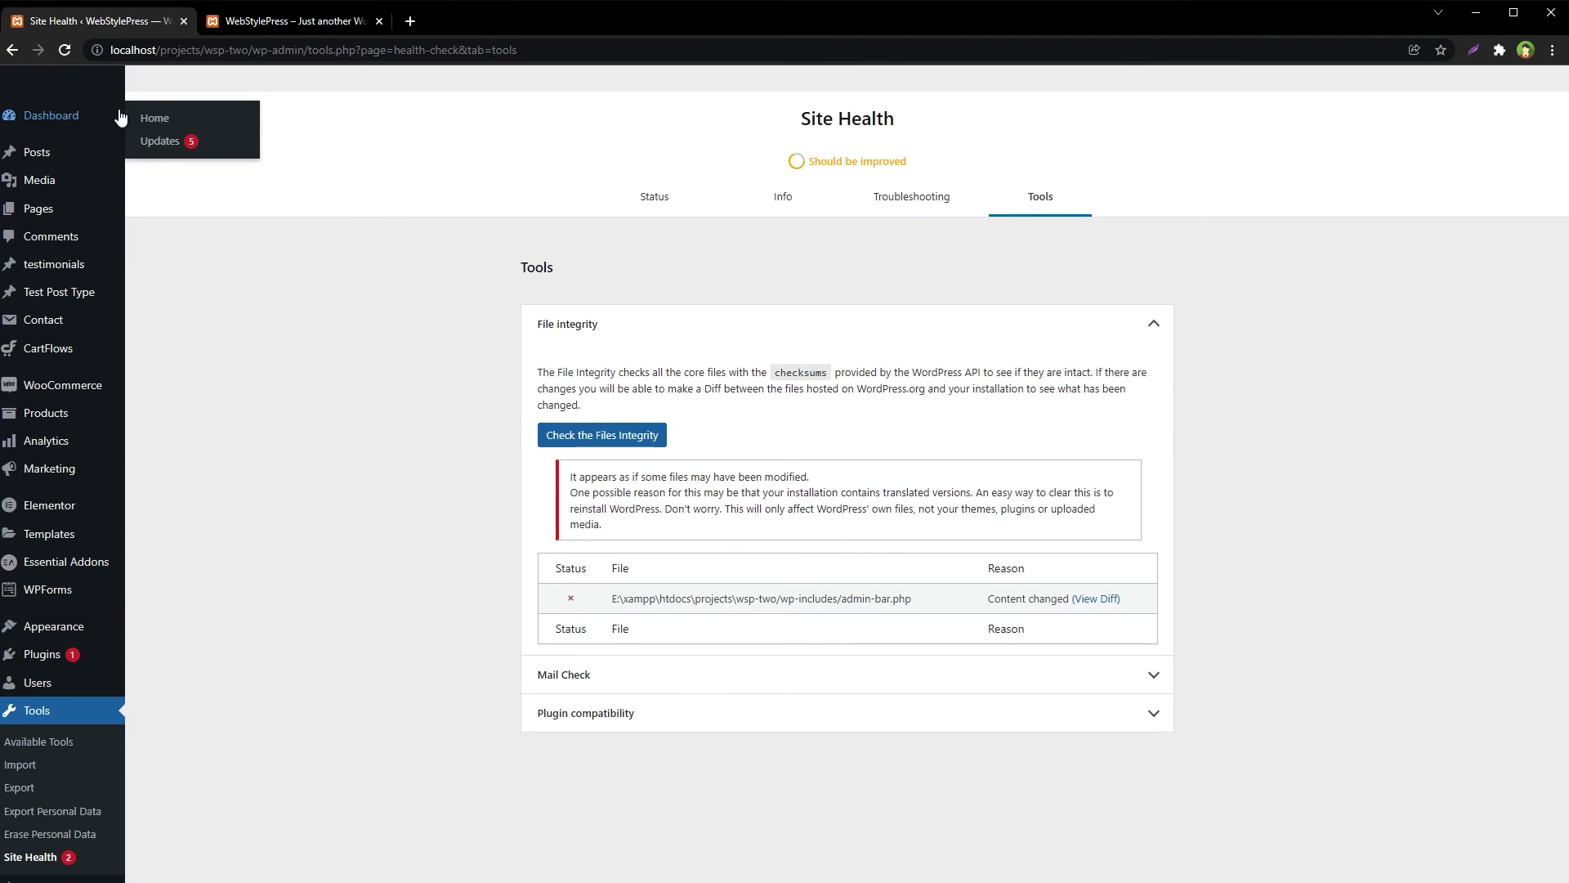
pyautogui.click(159, 139)
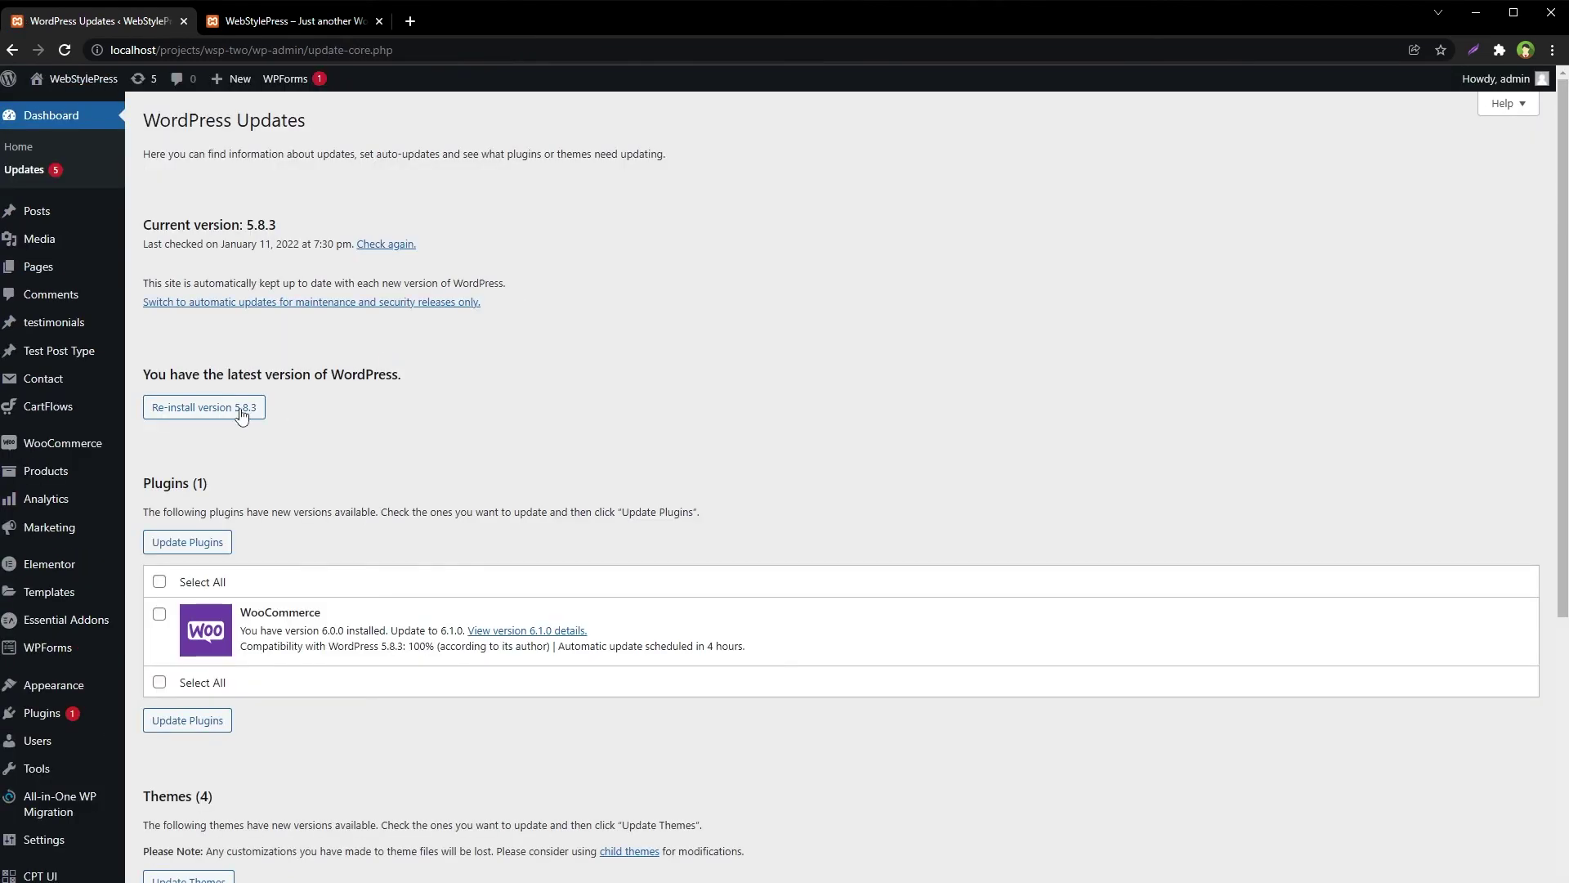
pyautogui.doubleClick(371, 375)
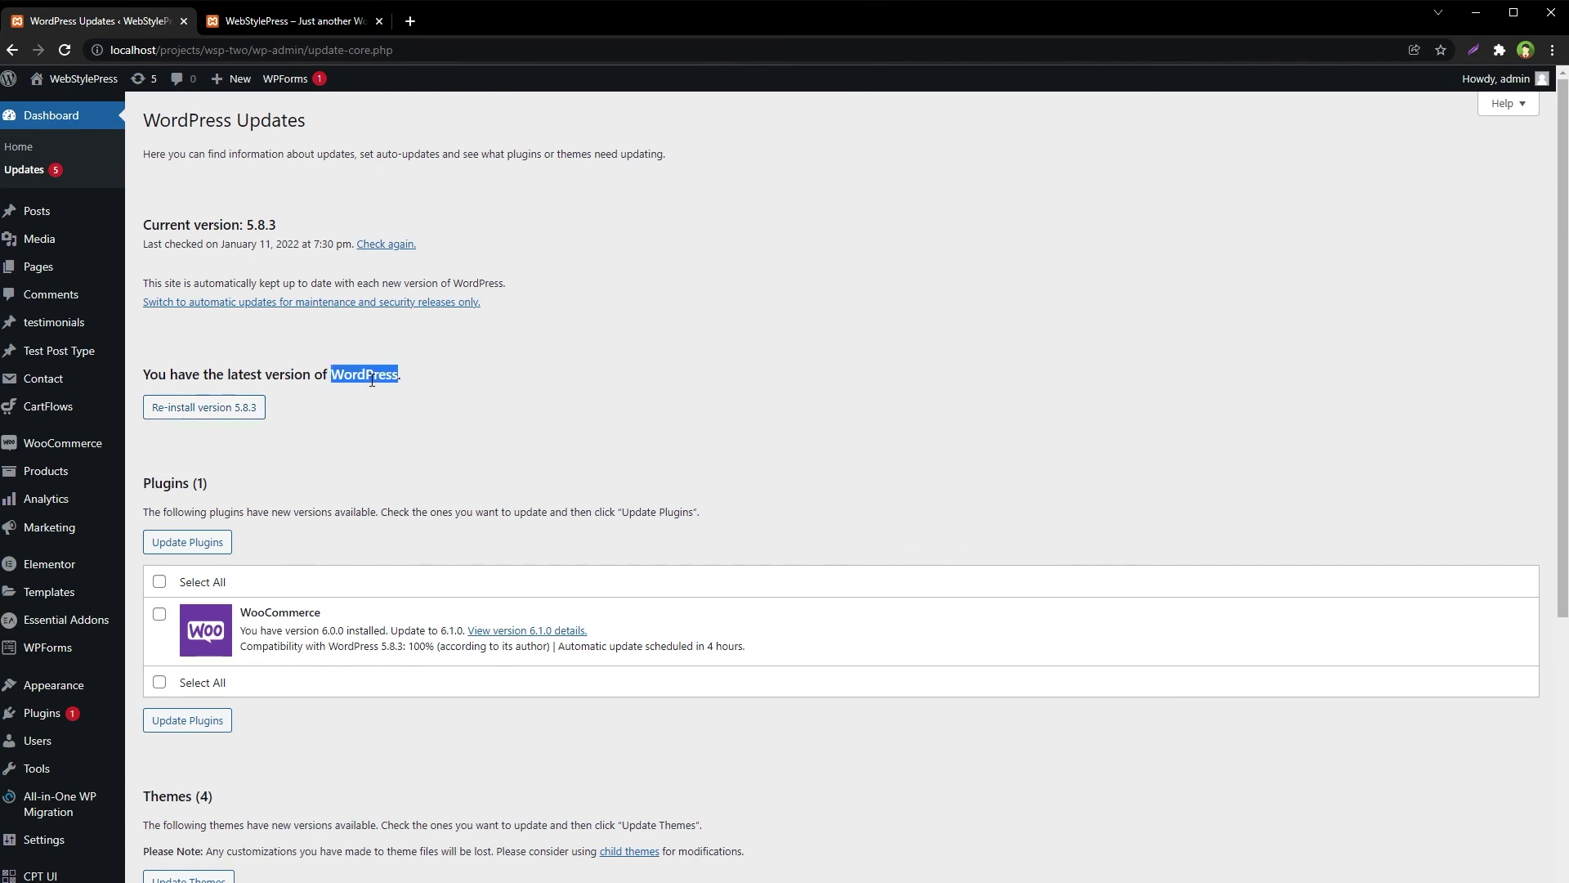